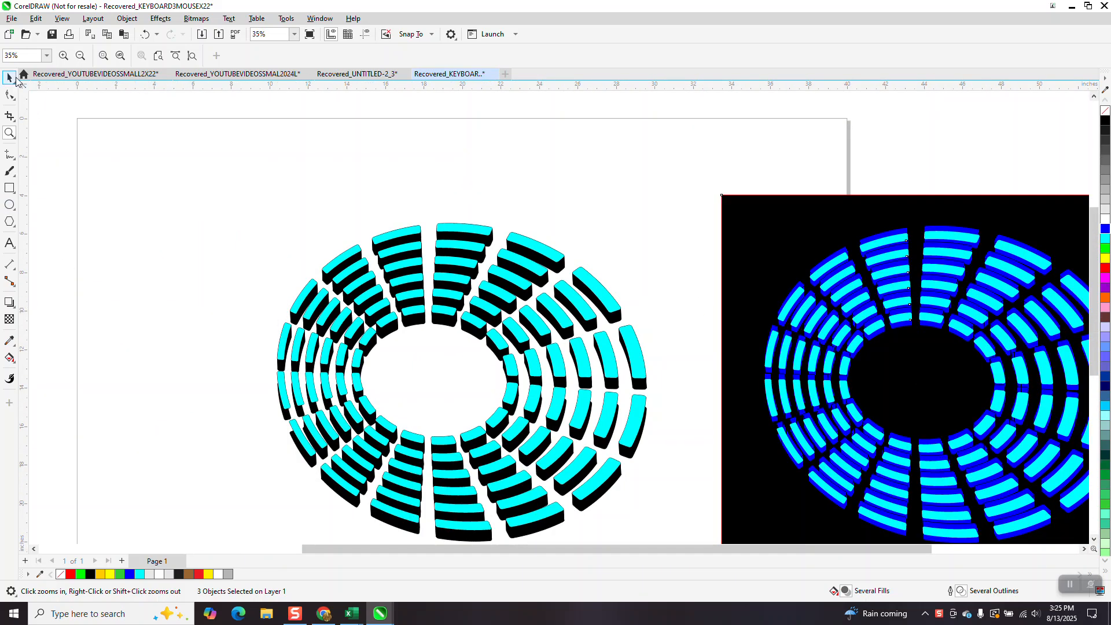
Delete the black reference image beside the page.
click(11, 79)
scroll(277, 208, down, 4)
drag(499, 184, 818, 424)
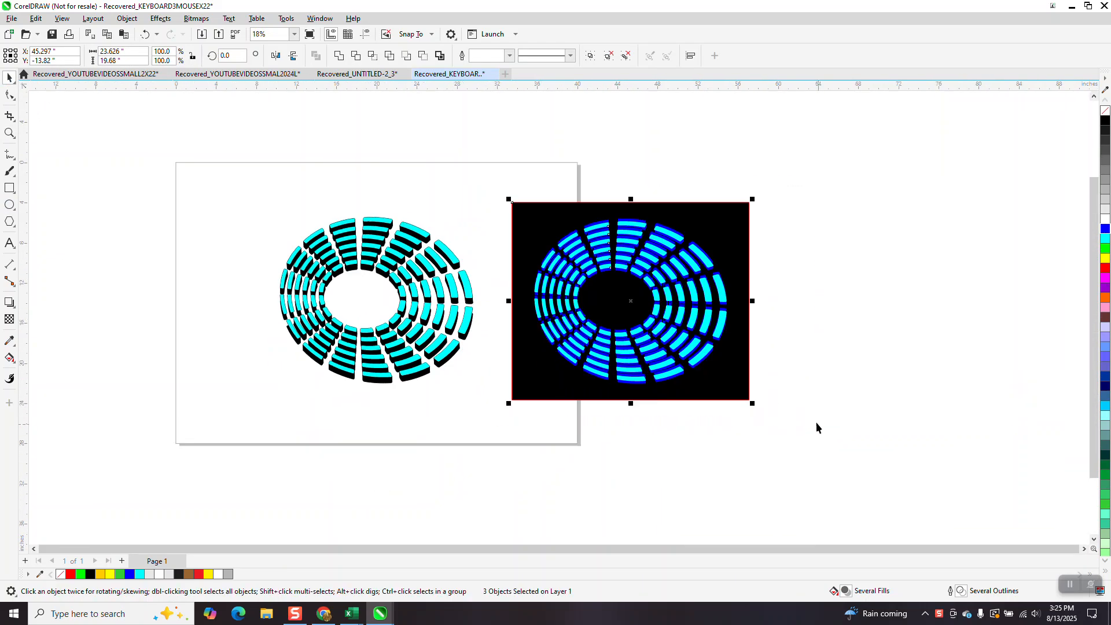
key(Delete)
Select the 3D ring artwork and nudge it off the page to the right.
drag(592, 425, 604, 429)
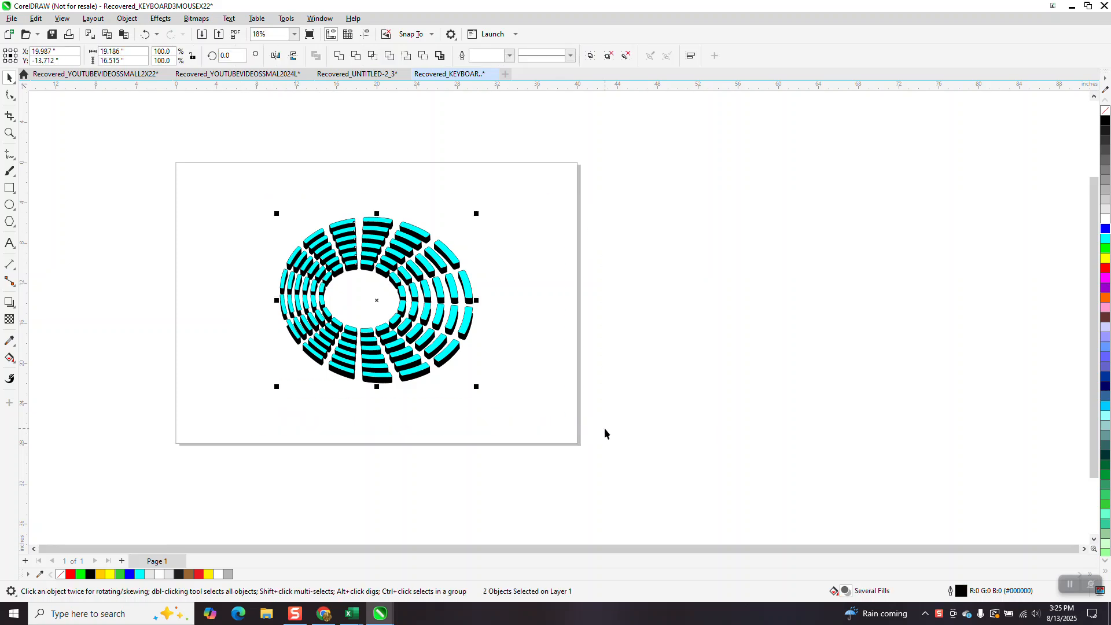
key(Right)
key(Right)
key(Right)
key(Right)
key(Right)
key(Right)
key(Right)
key(Right)
key(Right)
key(Right)
key(Right)
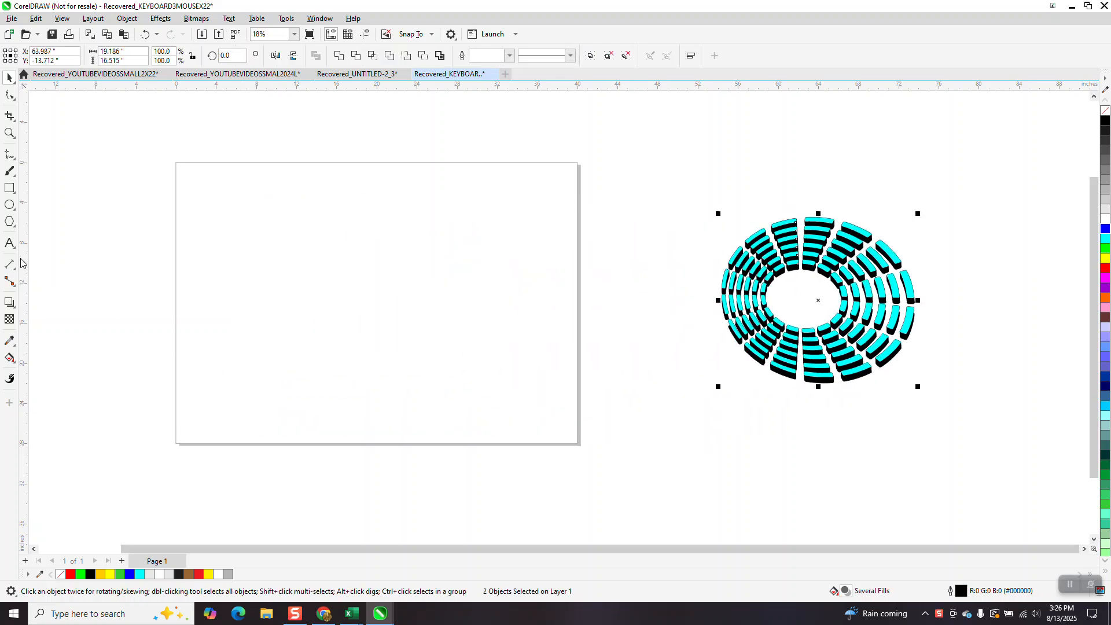
Draw a circle about 18.3 in across on the page and set its outline width to 0.5 in.
click(9, 206)
drag(470, 211, 282, 398)
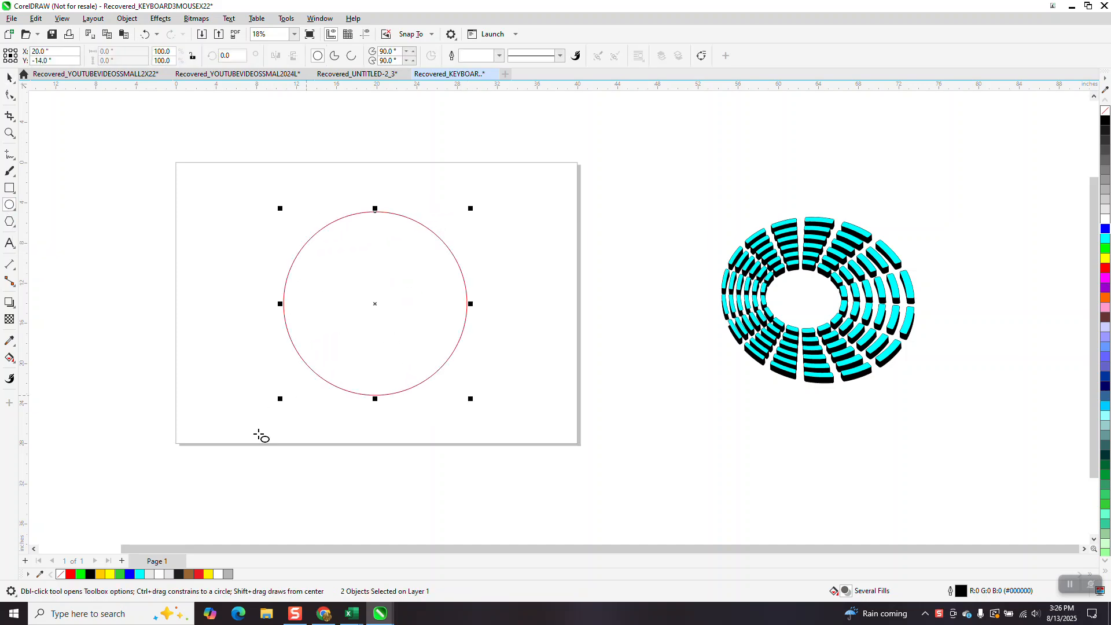
click(499, 56)
click(490, 181)
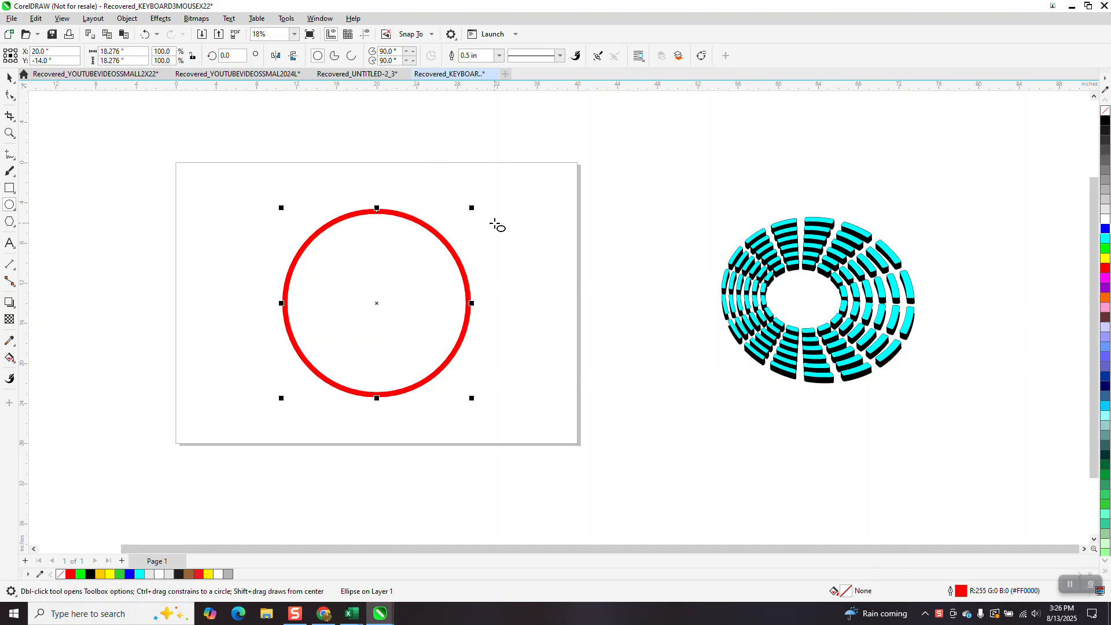
Make a concentric copy of the circle scaled to 88.7%, and repeat it to create six nested rings.
drag(472, 208, 469, 219)
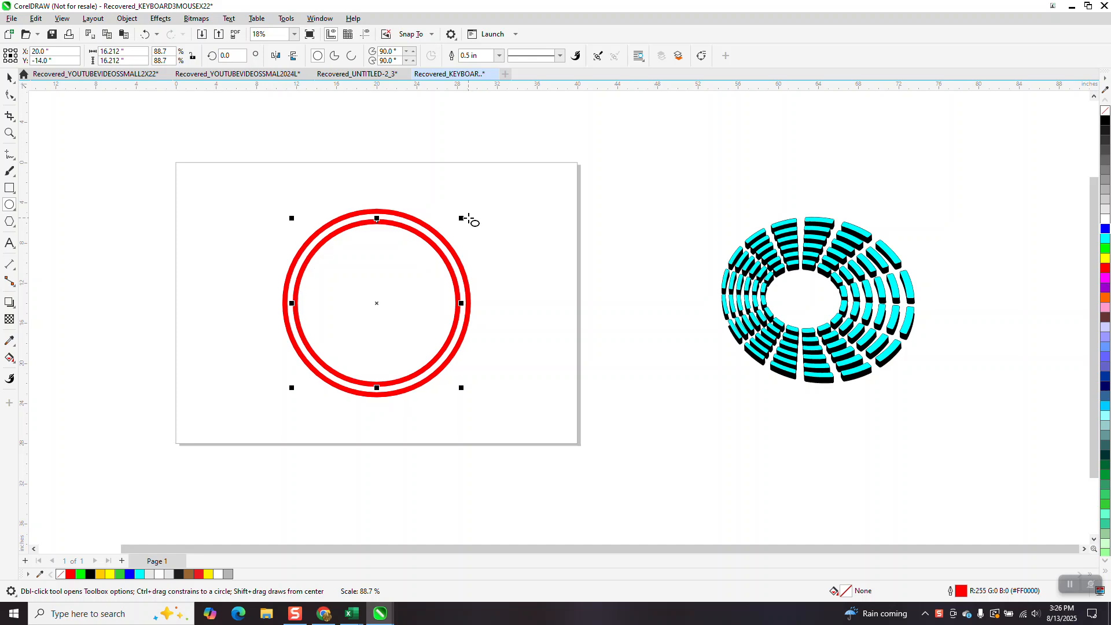
key(ctrl+r)
key(ctrl+r)
key(ctrl+r)
key(ctrl+r)
key(ctrl+r)
key(ctrl+r)
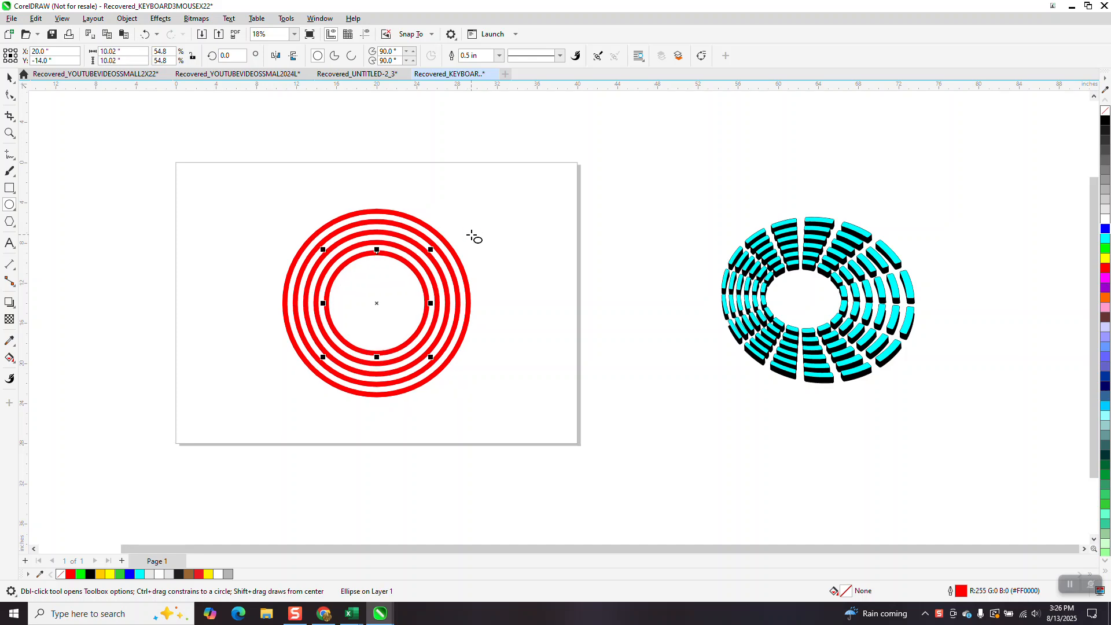
click(9, 77)
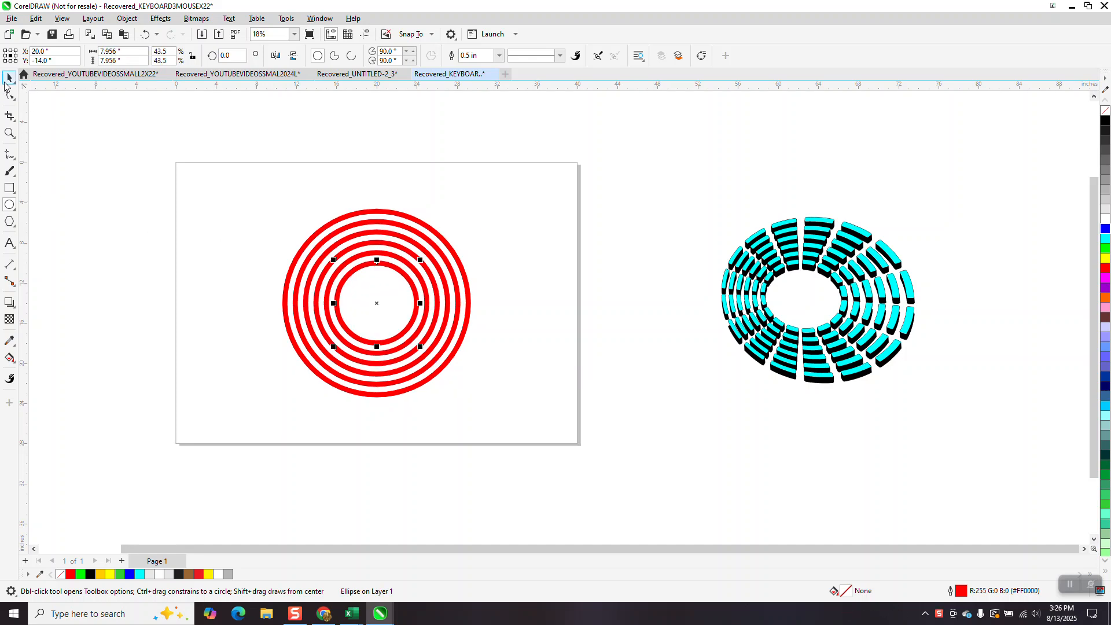
Select all six circles and convert their outlines to objects.
drag(207, 163, 348, 302)
drag(577, 428, 577, 428)
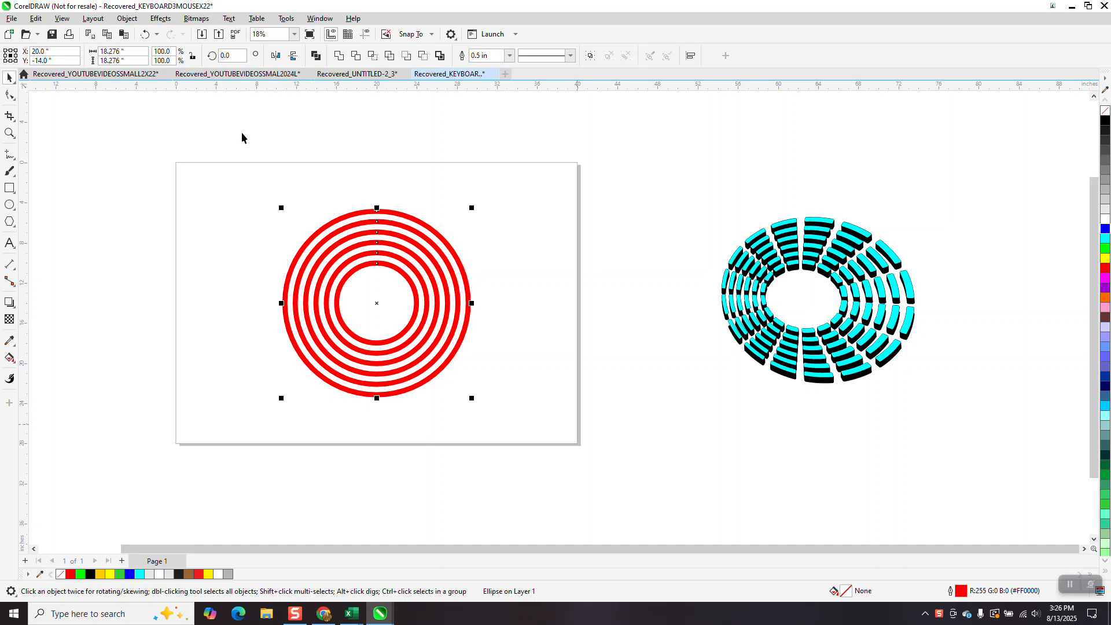
click(127, 18)
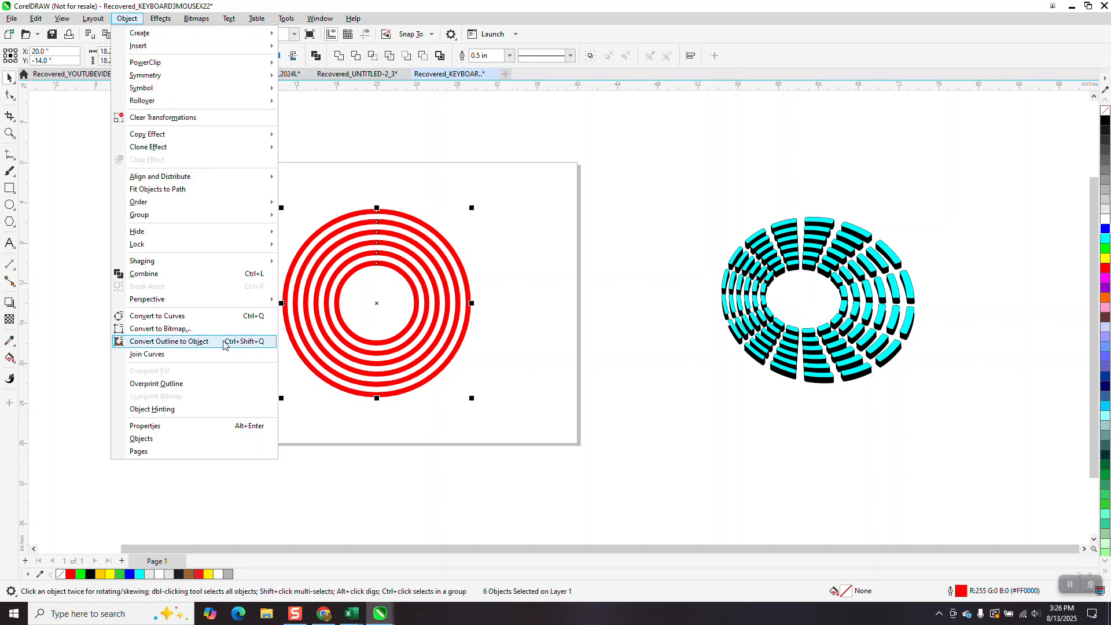
click(210, 341)
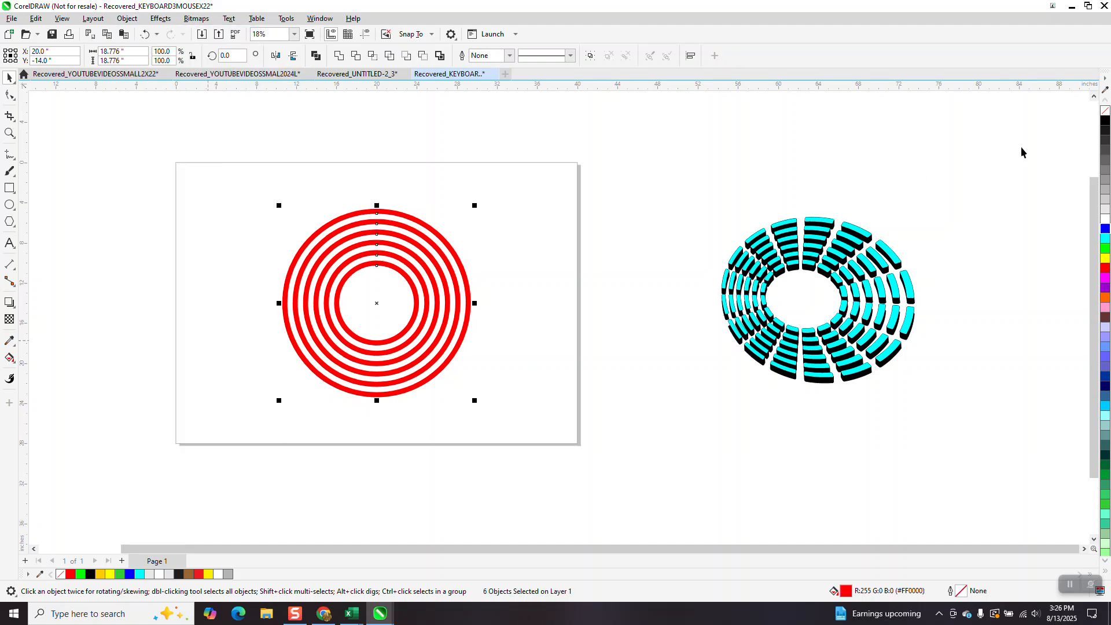
Remove the rings' fill, give them a black outline, and group the six ring objects.
click(1106, 110)
right_click(1105, 120)
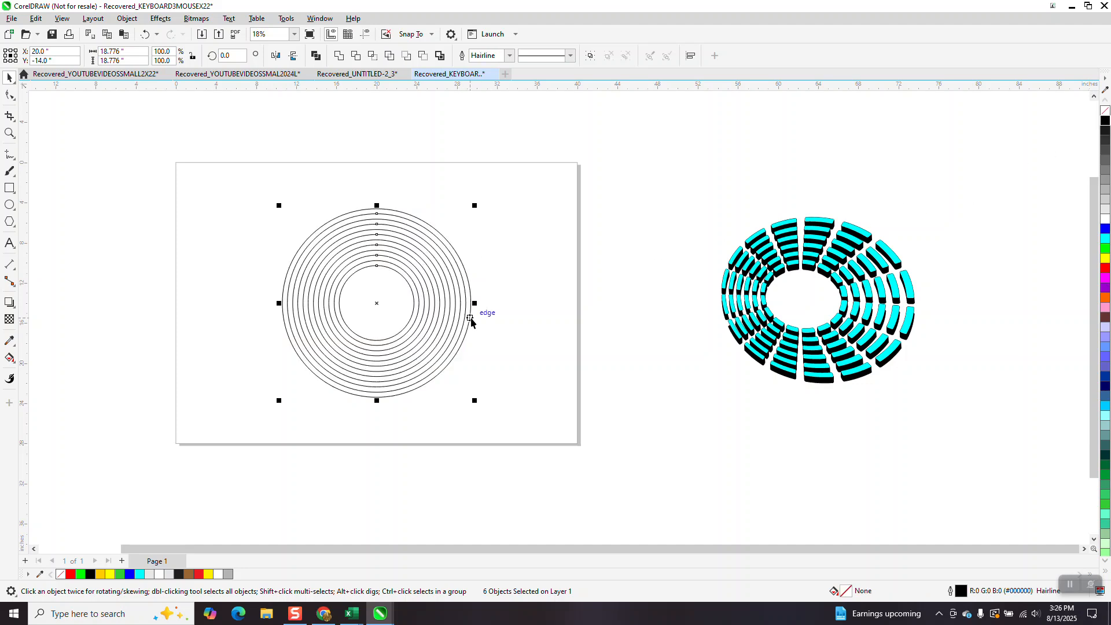
key(ctrl+g)
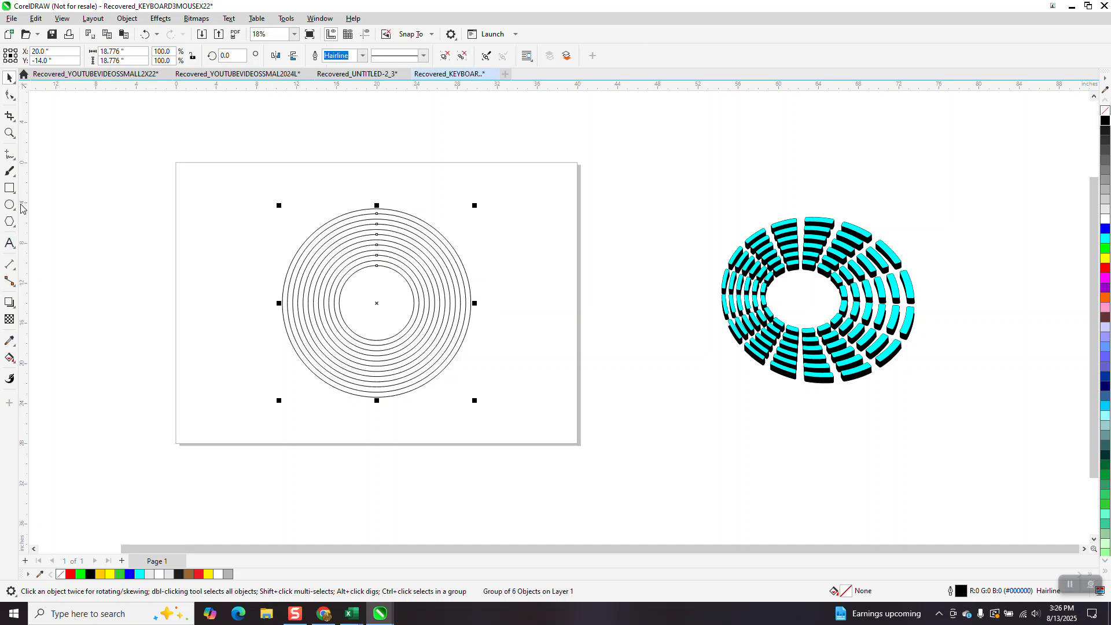
Draw a thin 3-sided polygon about 1 in wide and 8.4 in tall above the page.
click(14, 230)
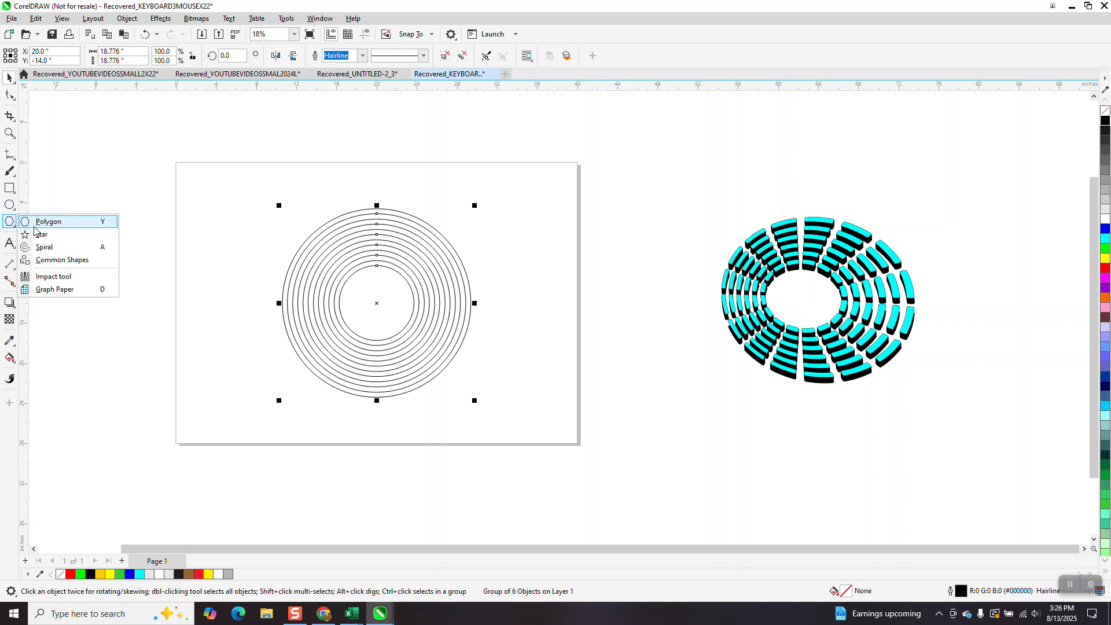
click(35, 219)
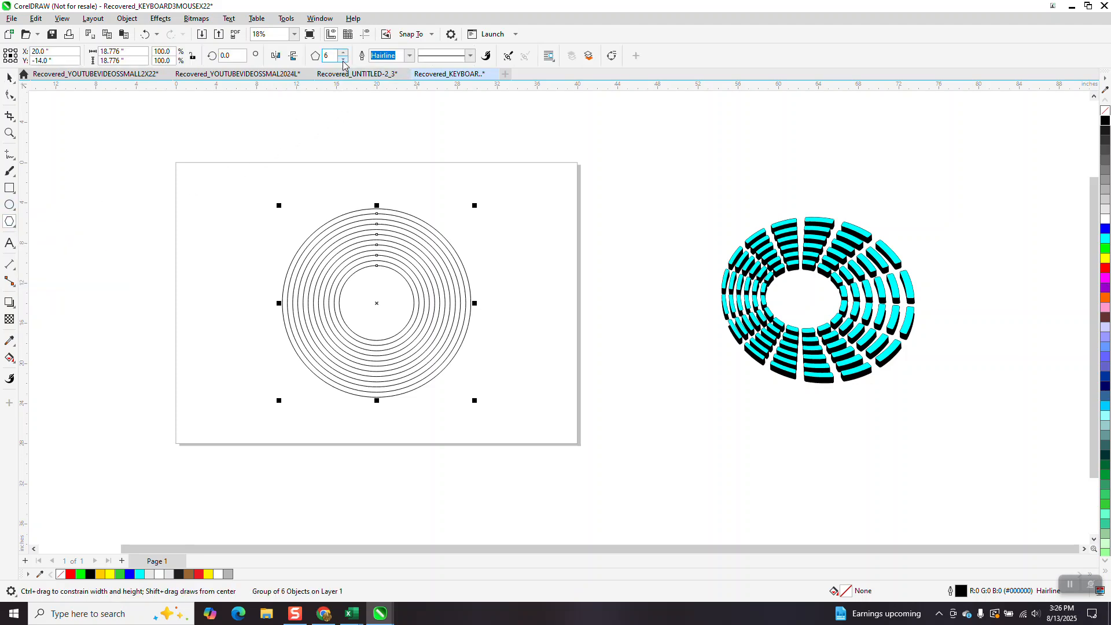
drag(548, 162, 529, 117)
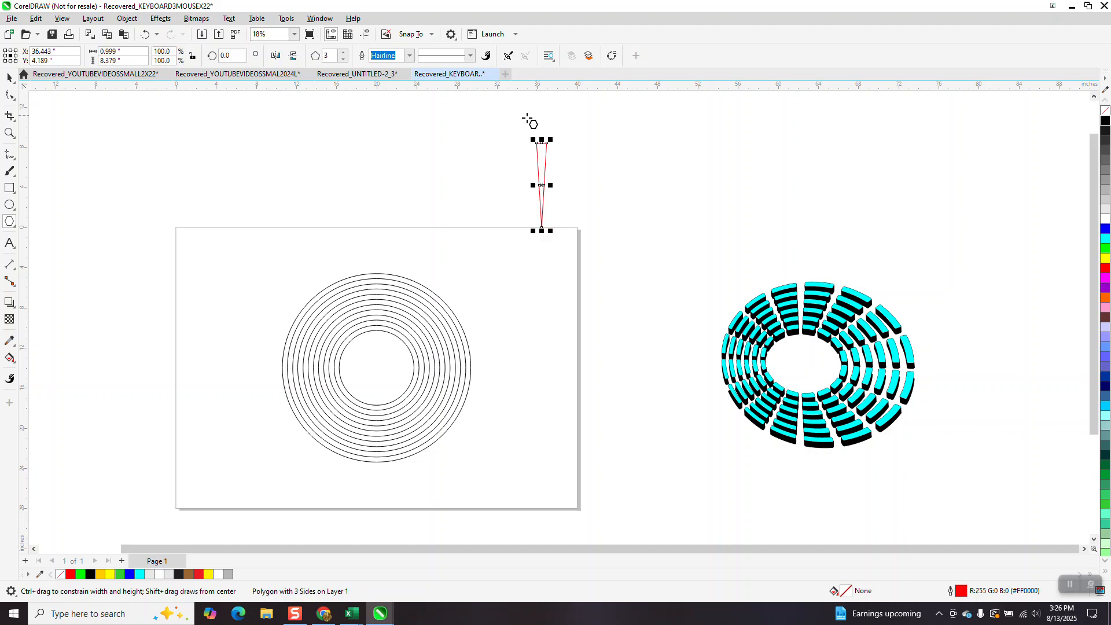
Create a vertically mirrored copy of the triangle below it, forming an hourglass.
click(10, 77)
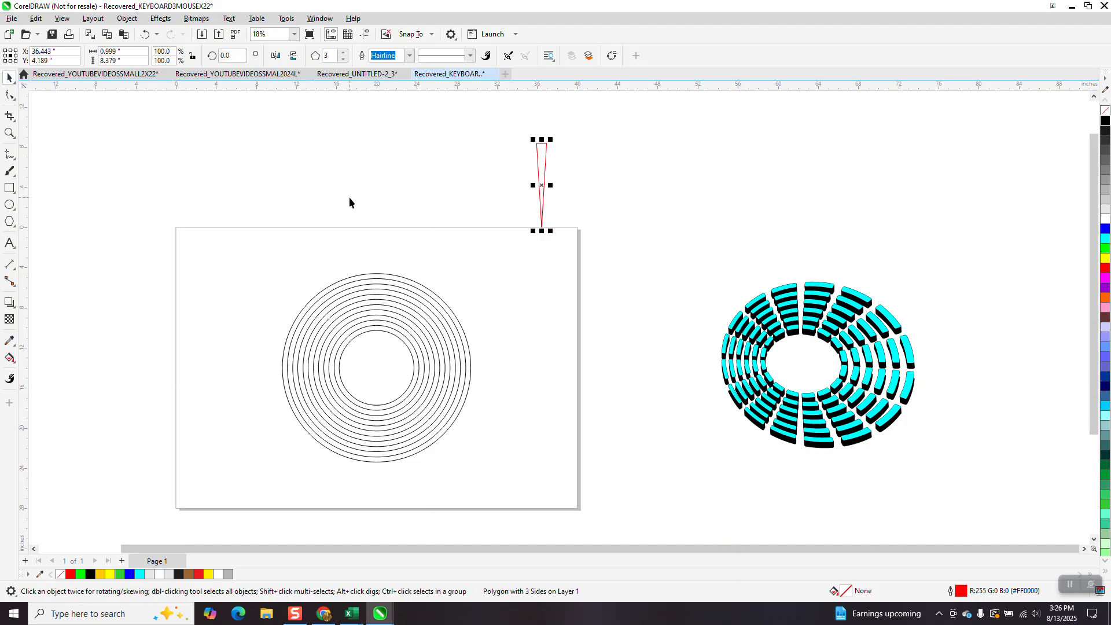
drag(542, 140, 547, 285)
right_click(547, 285)
Combine both triangles and center the hourglass on the page over the rings.
drag(515, 126, 611, 339)
click(339, 55)
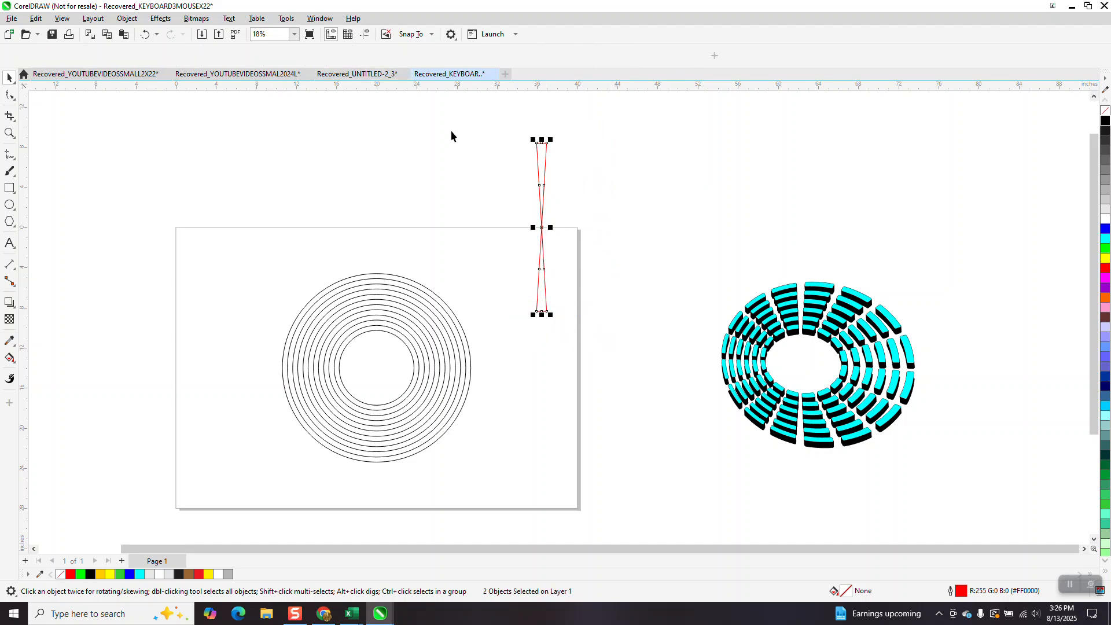
key(p)
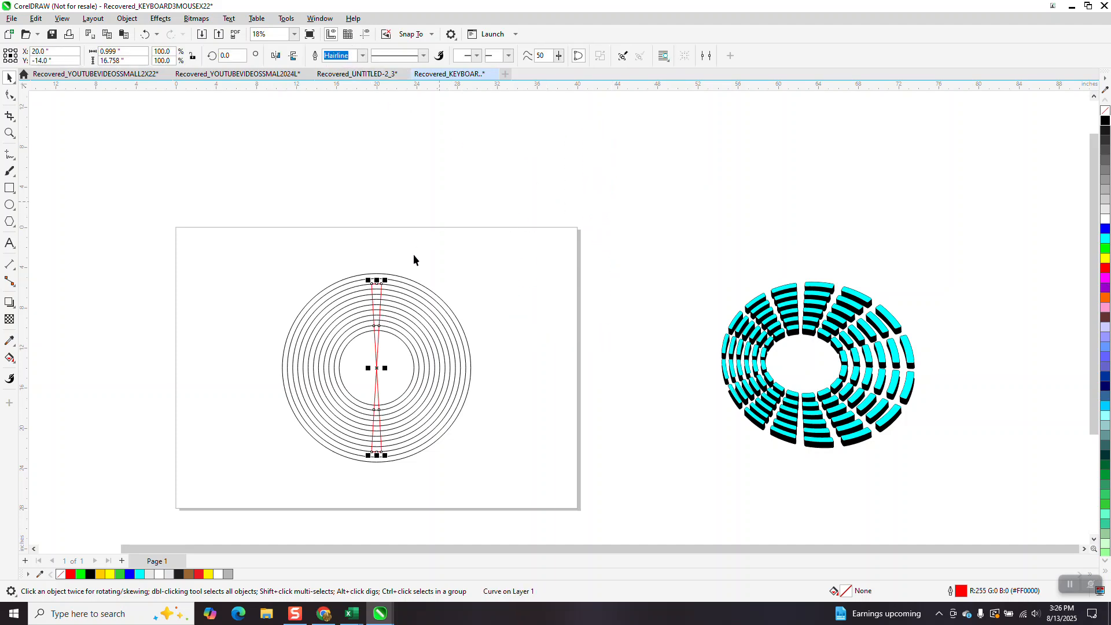
Scale the hourglass to 120.8% and repeatedly rotate duplicates by 22.5° to build a spoked starburst.
drag(384, 281, 395, 258)
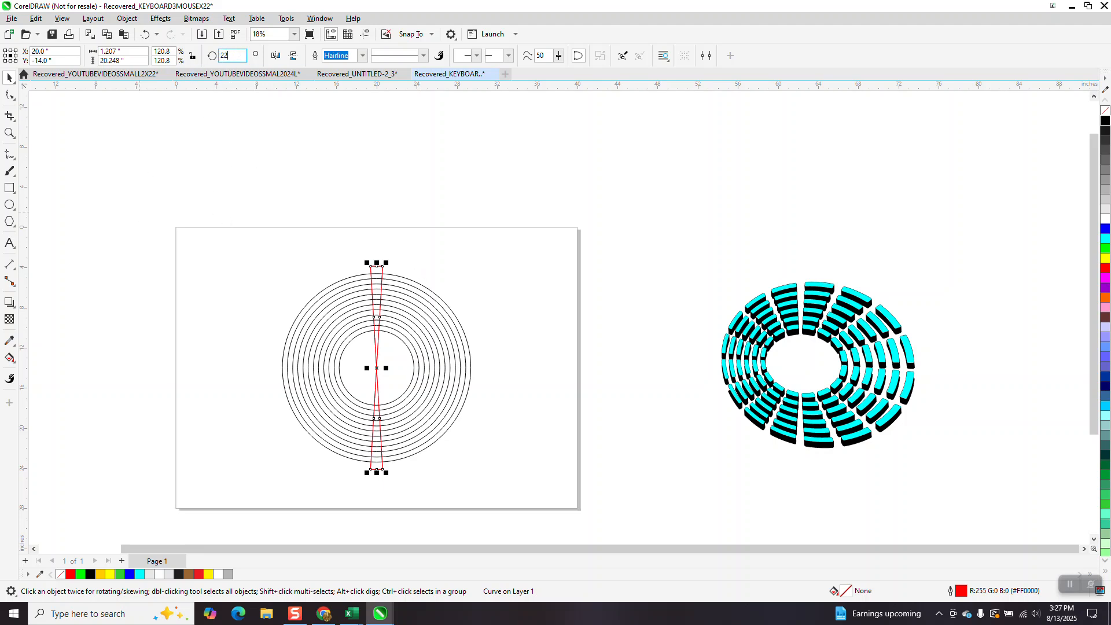
key(Return)
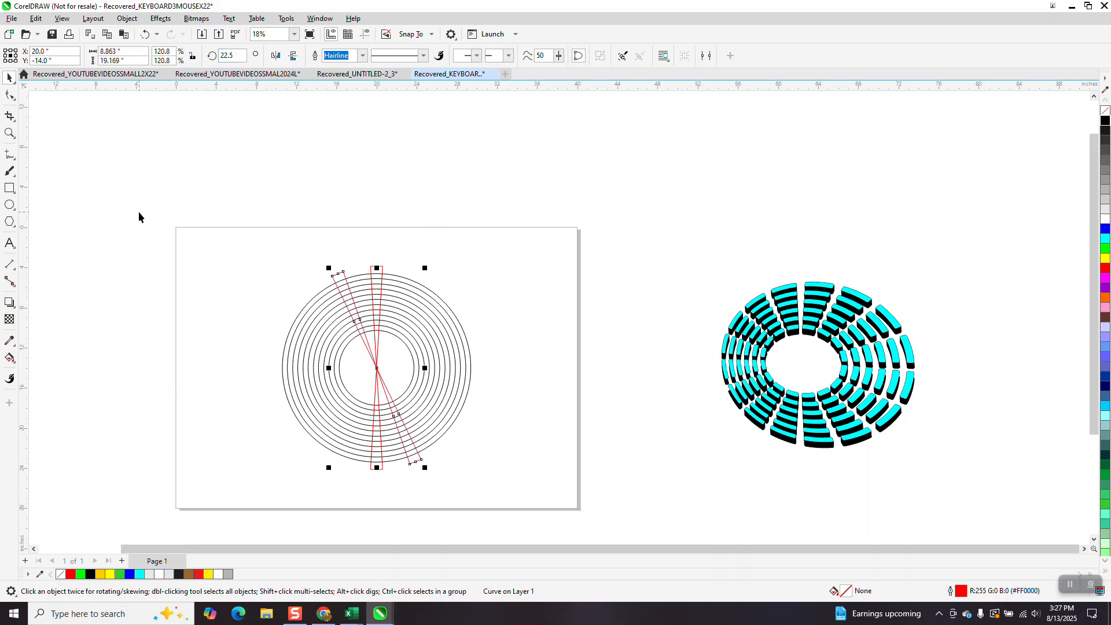
key(ctrl+r)
key(ctrl+r)
key(ctrl+r)
key(ctrl+r)
key(ctrl+r)
key(ctrl+r)
key(ctrl+r)
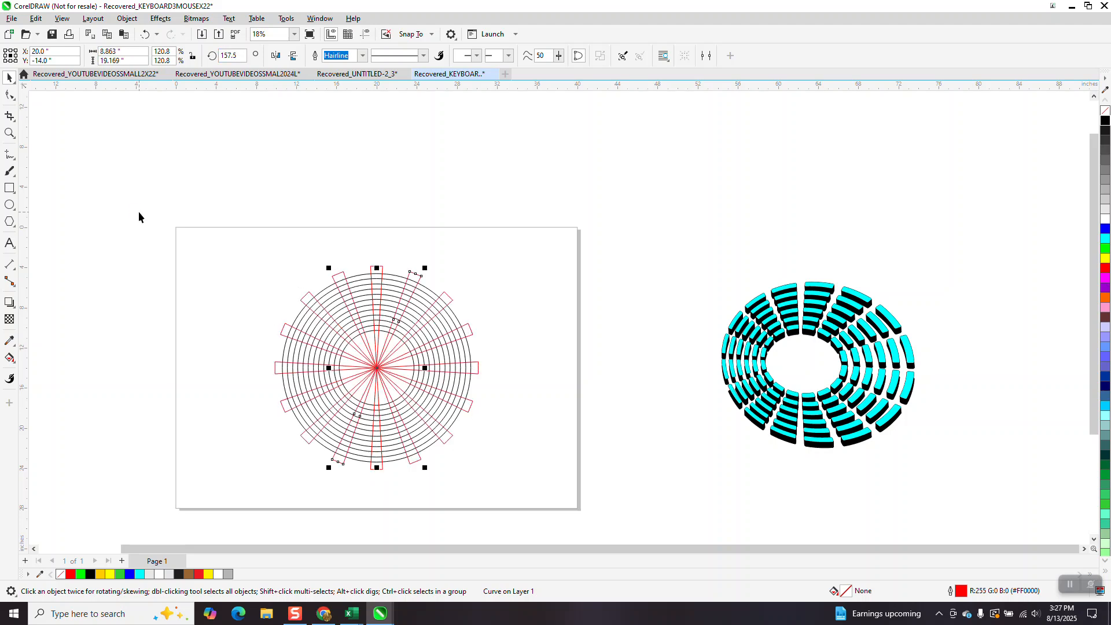
Select the ring group and nudge it to the right, away from the starburst.
click(625, 266)
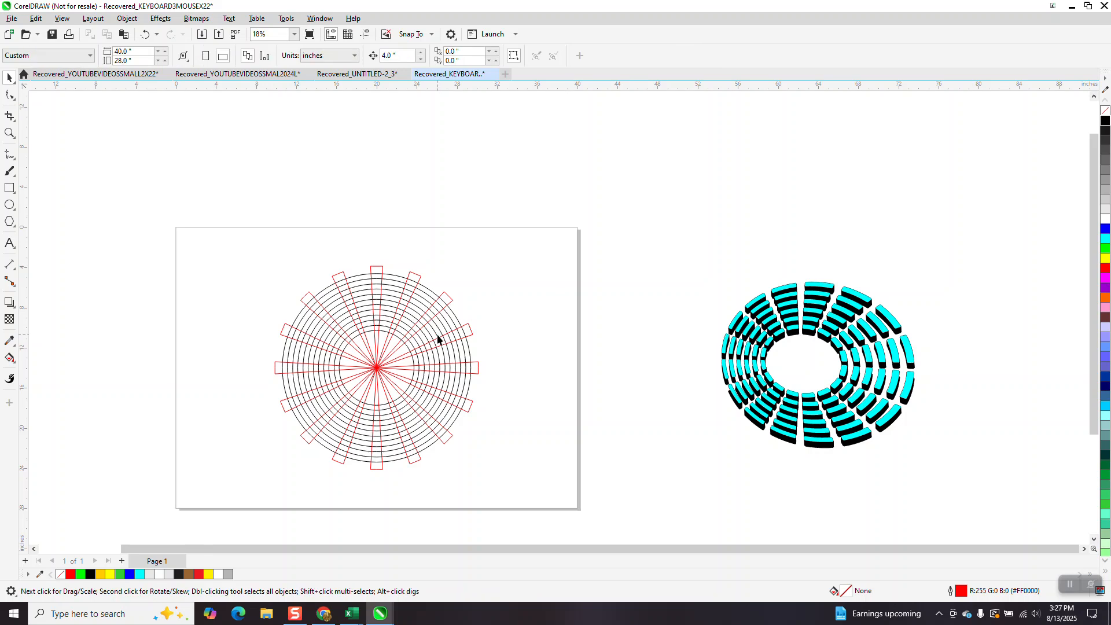
click(418, 311)
key(Right)
key(Right)
key(Right)
key(Right)
key(Right)
key(Right)
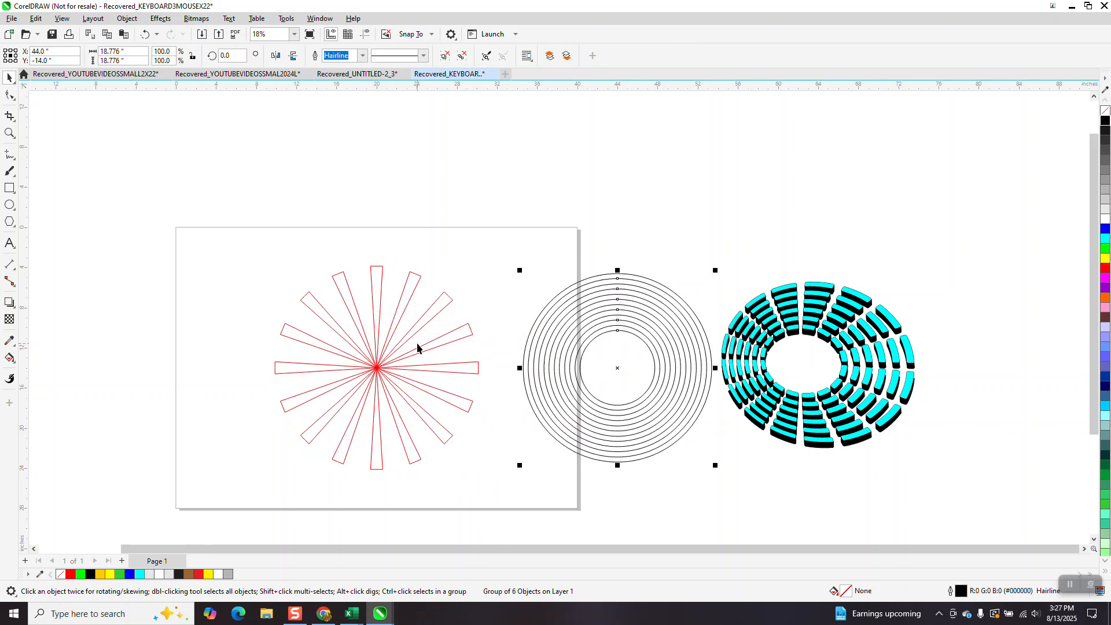
Select all the spoke shapes and group them.
drag(238, 252, 502, 505)
click(127, 19)
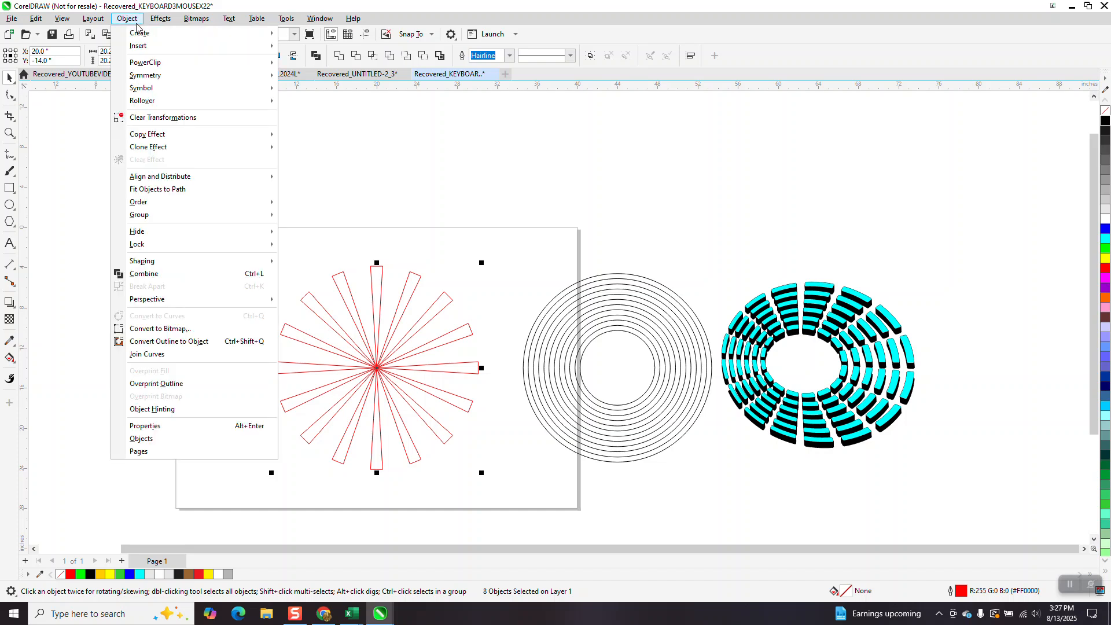
mouse_move(146, 217)
click(318, 216)
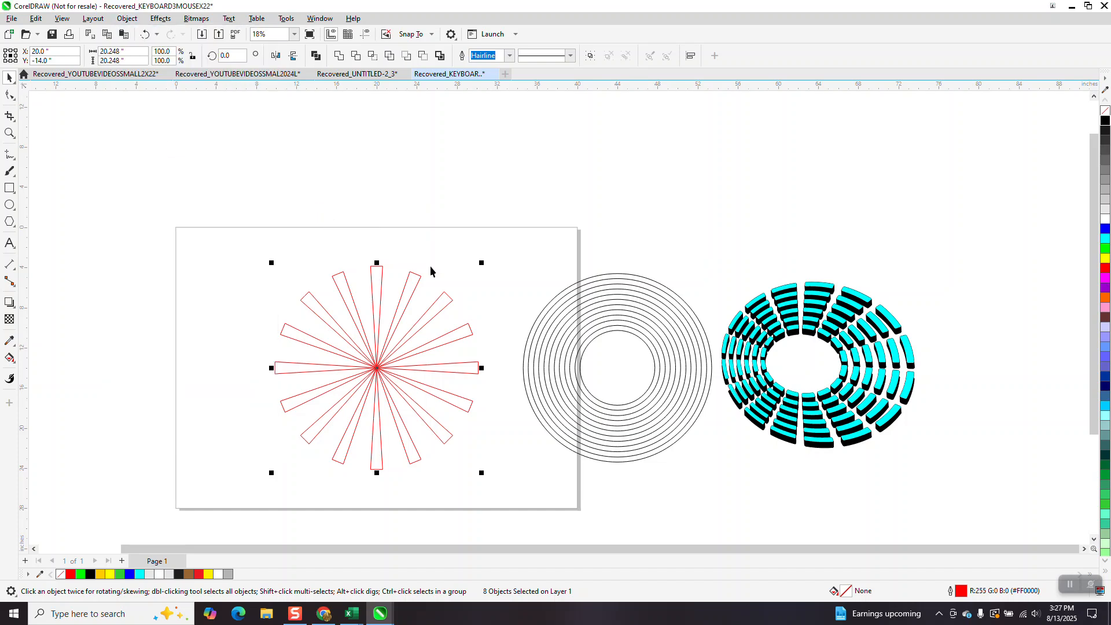
Center the rings on the page over the starburst and cut the spokes out of them with Back Minus Front.
click(626, 347)
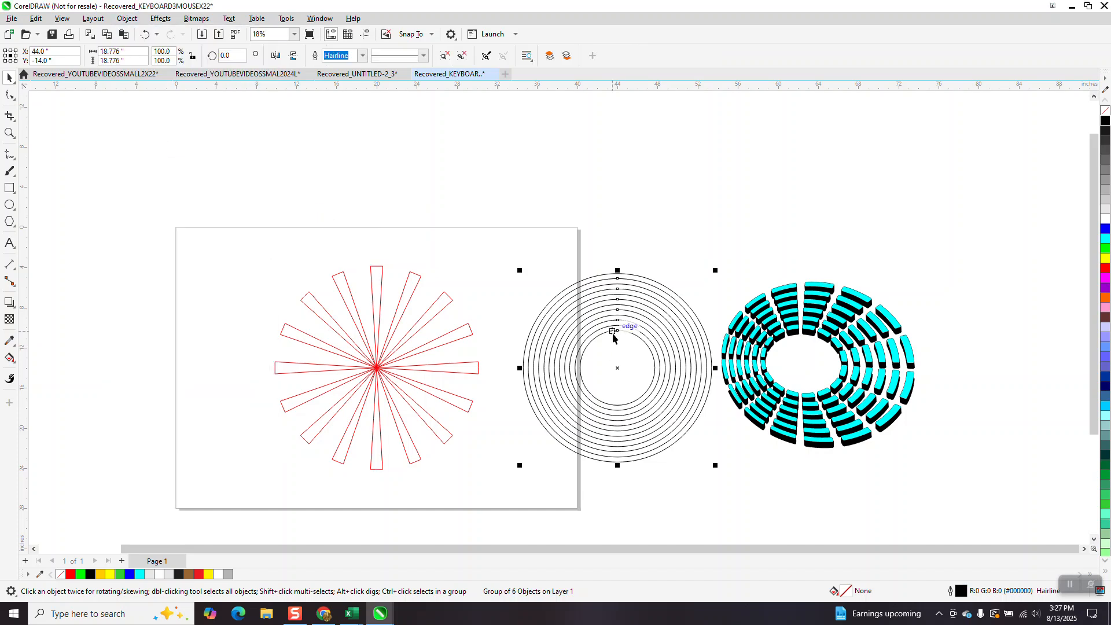
key(p)
drag(239, 243, 578, 501)
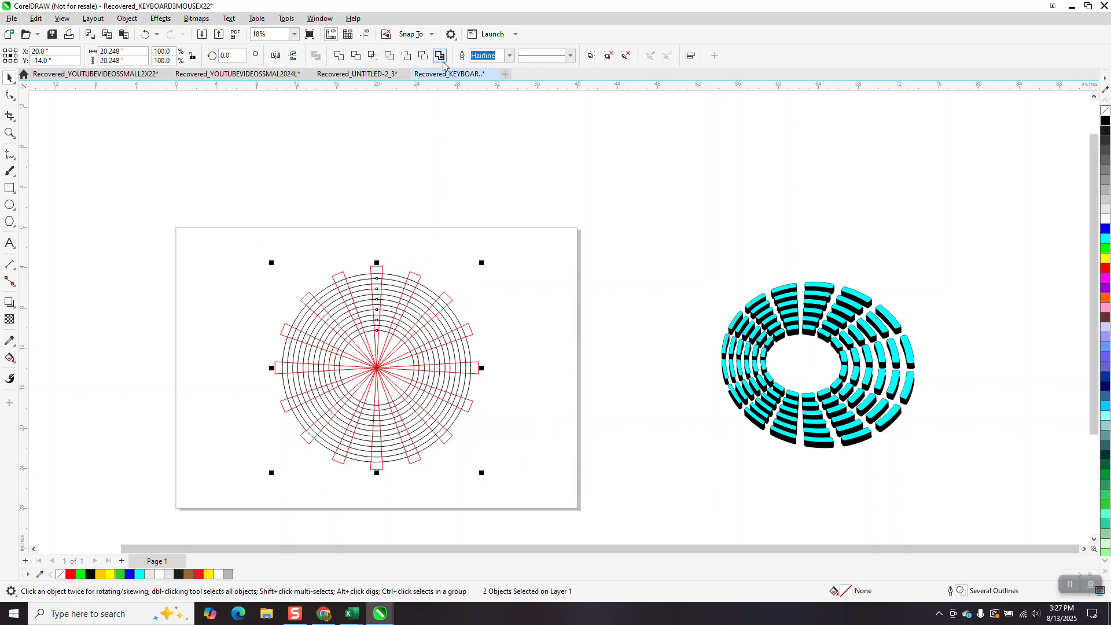
click(424, 56)
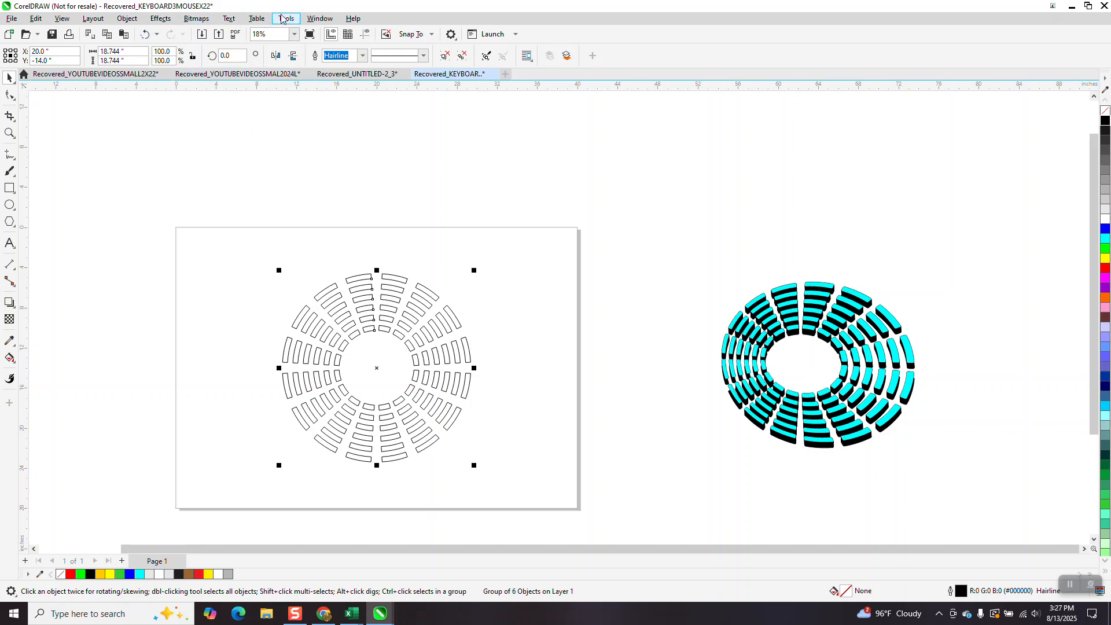
Open the Corners docker and set the fillet radius to 0.1 in.
click(321, 20)
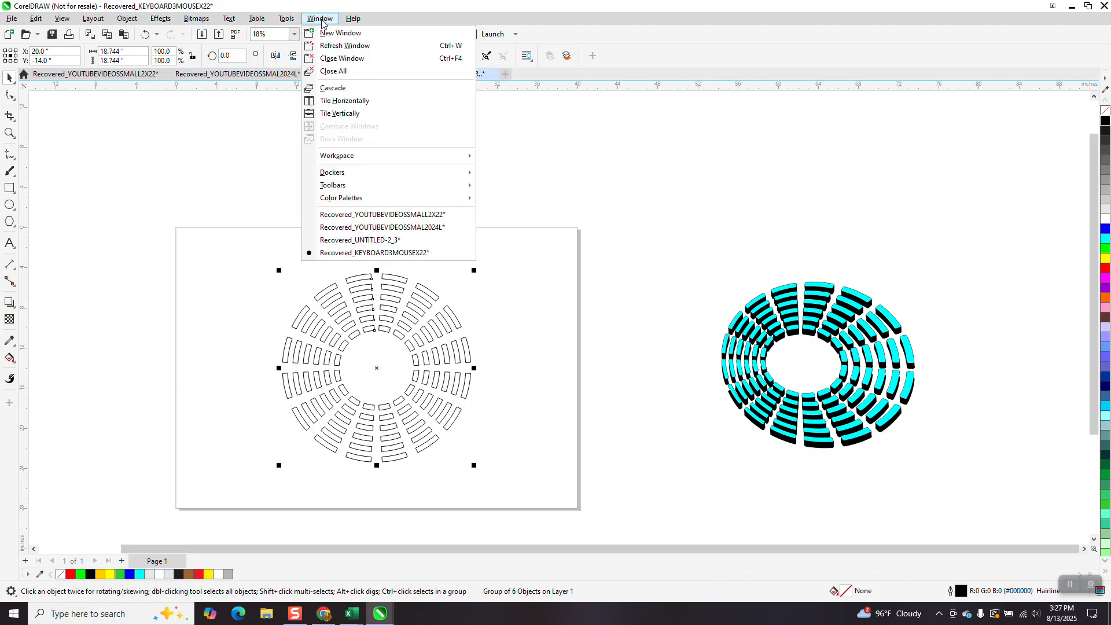
mouse_move(352, 177)
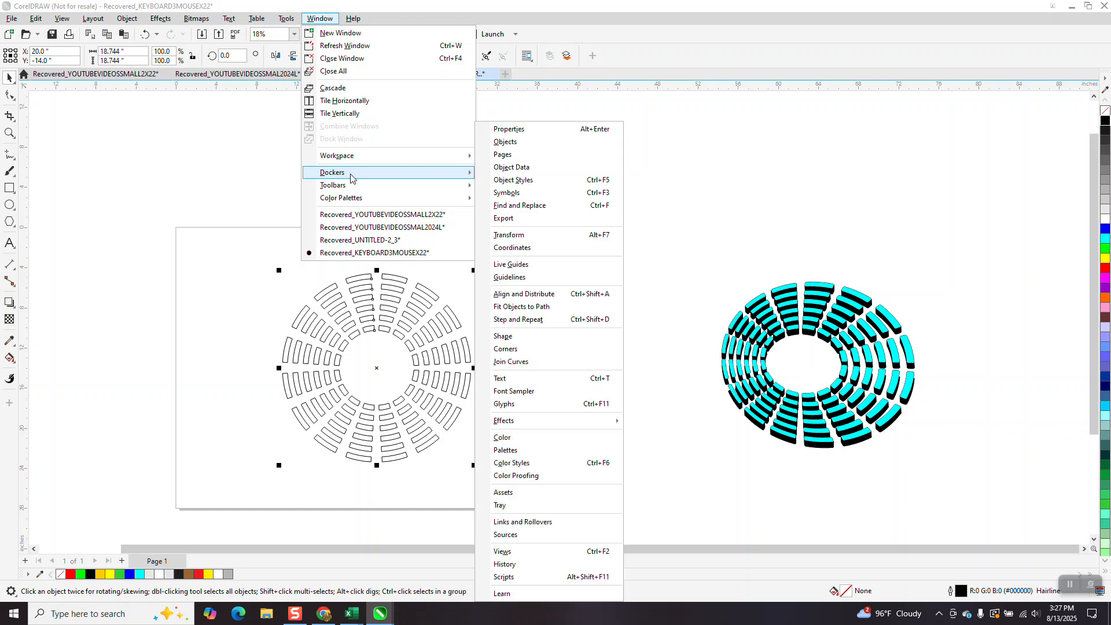
click(515, 350)
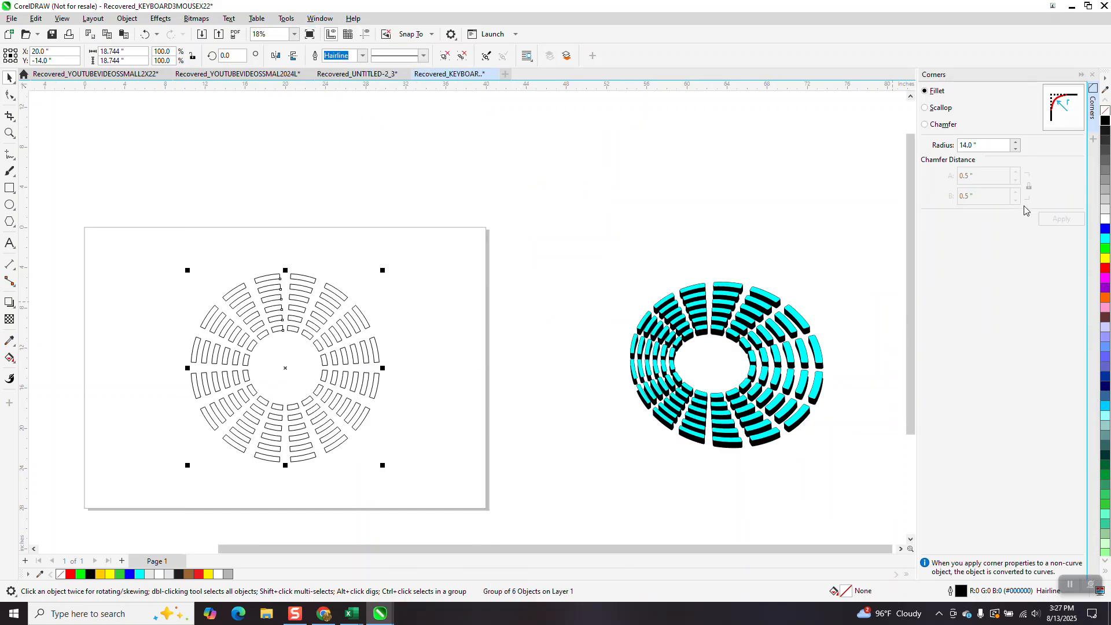
drag(984, 146, 952, 152)
text(.1)
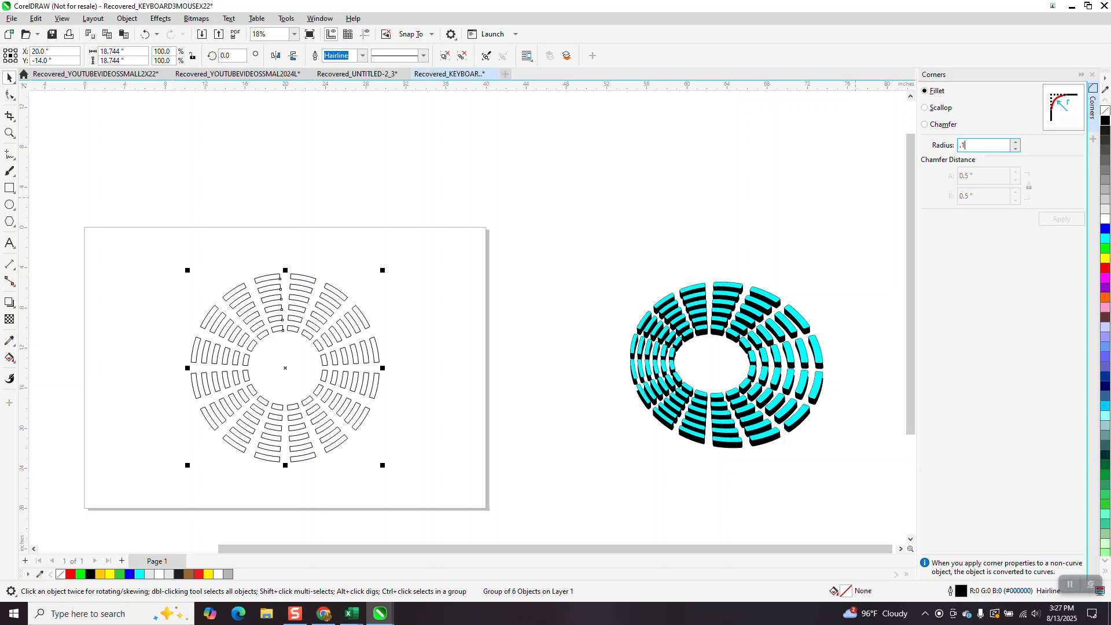
click(405, 324)
drag(366, 319, 409, 308)
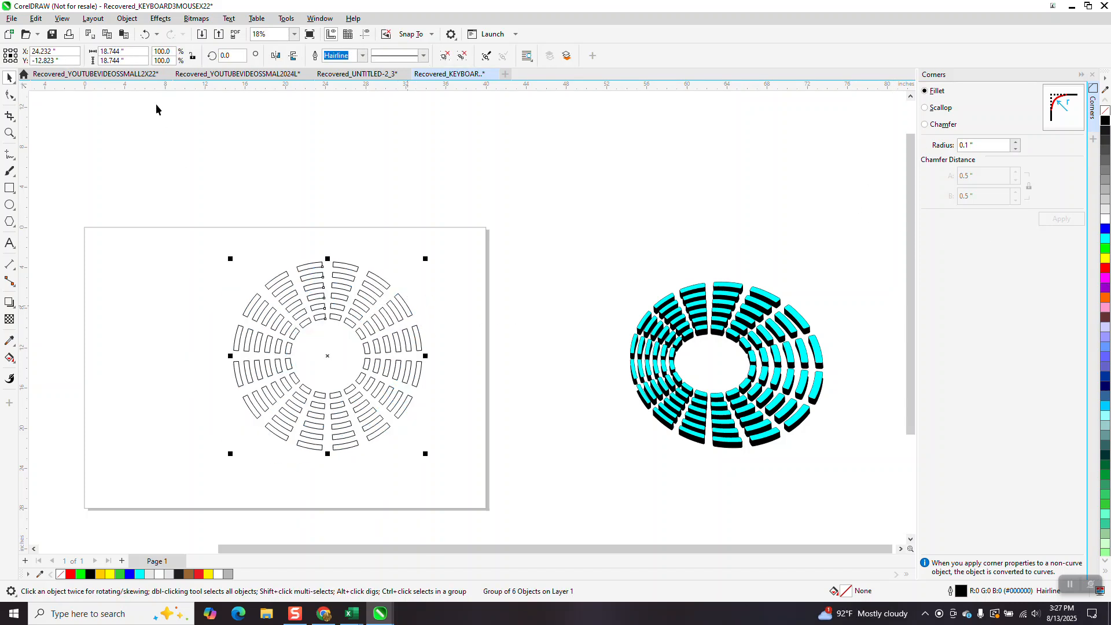
click(143, 33)
Ungroup the ring shapes, select all six, and apply the 0.1 in fillet to their corners.
click(126, 18)
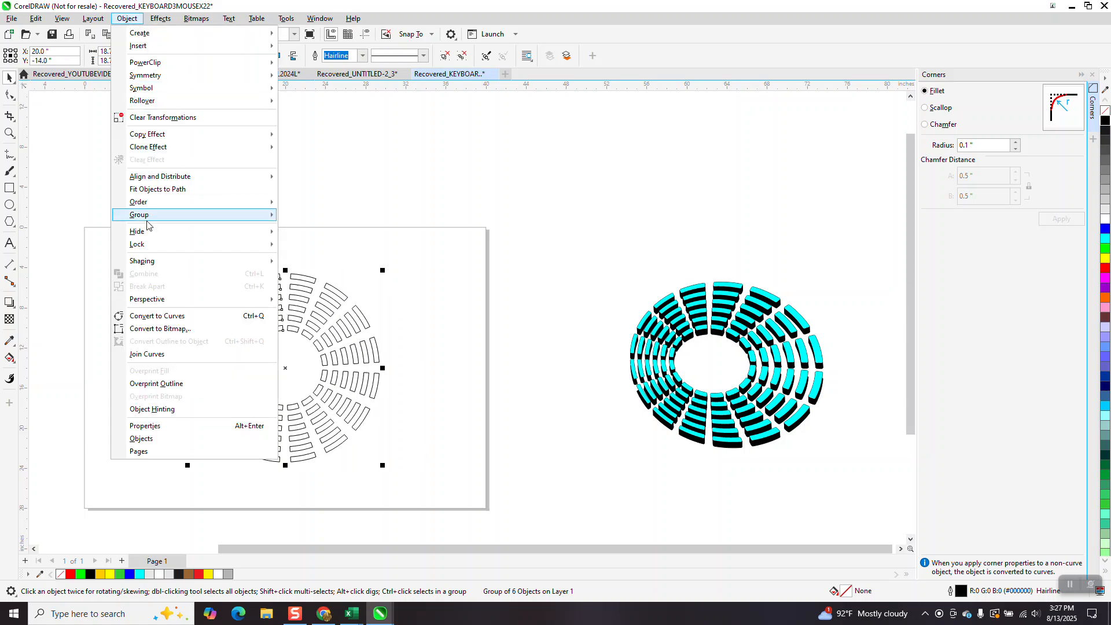
mouse_move(147, 219)
click(312, 228)
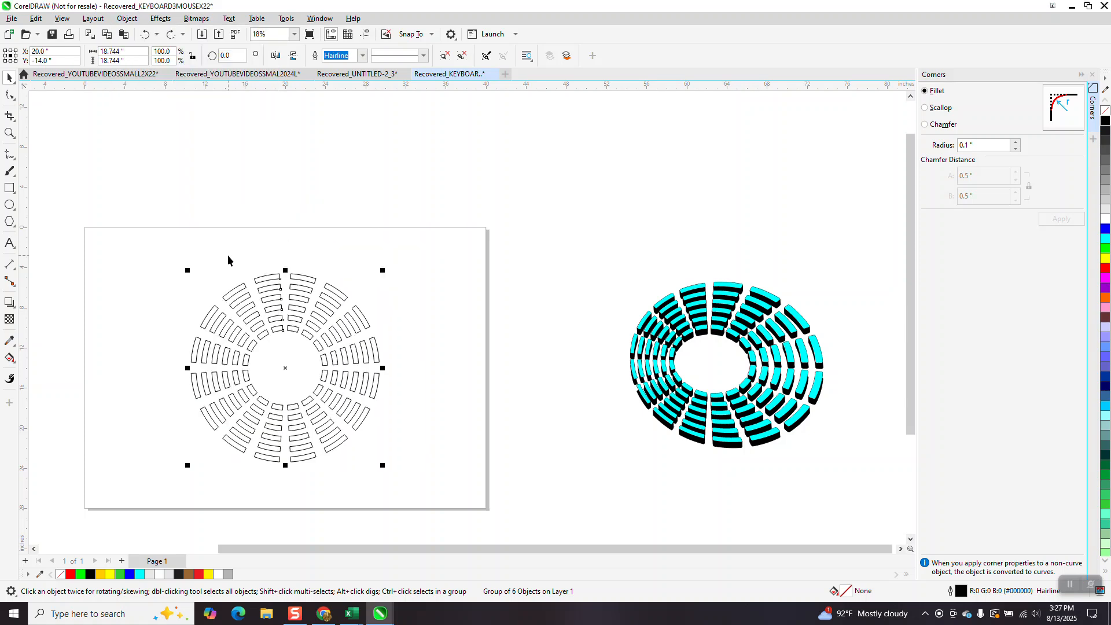
drag(406, 458, 428, 483)
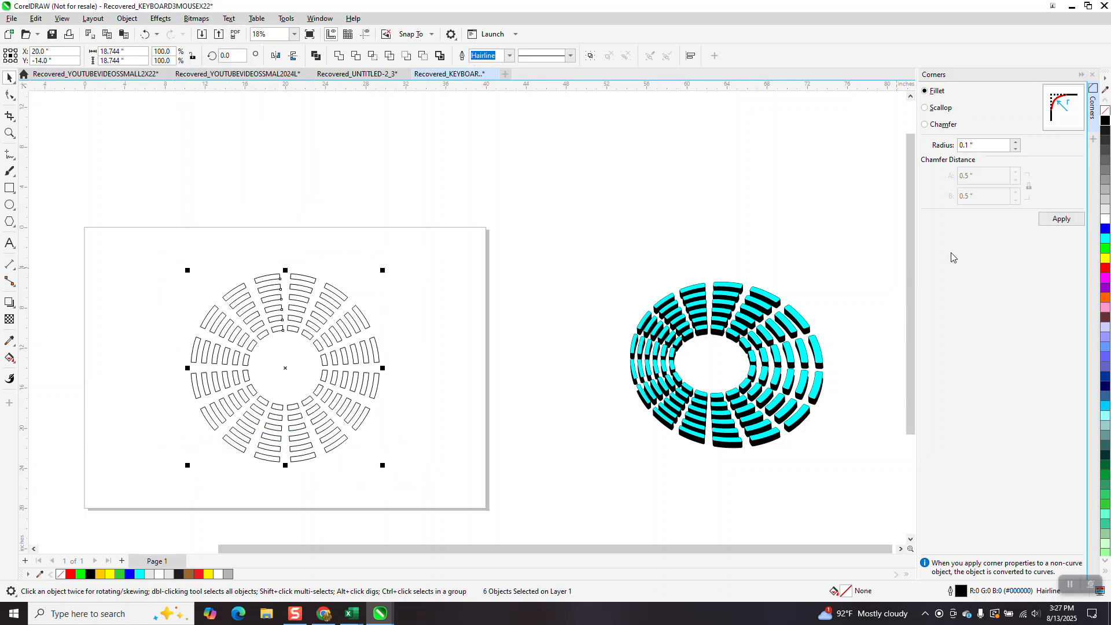
click(1061, 219)
Zoom in to inspect the rounded segment corners, then regroup the six ring objects.
click(9, 132)
drag(293, 281, 331, 311)
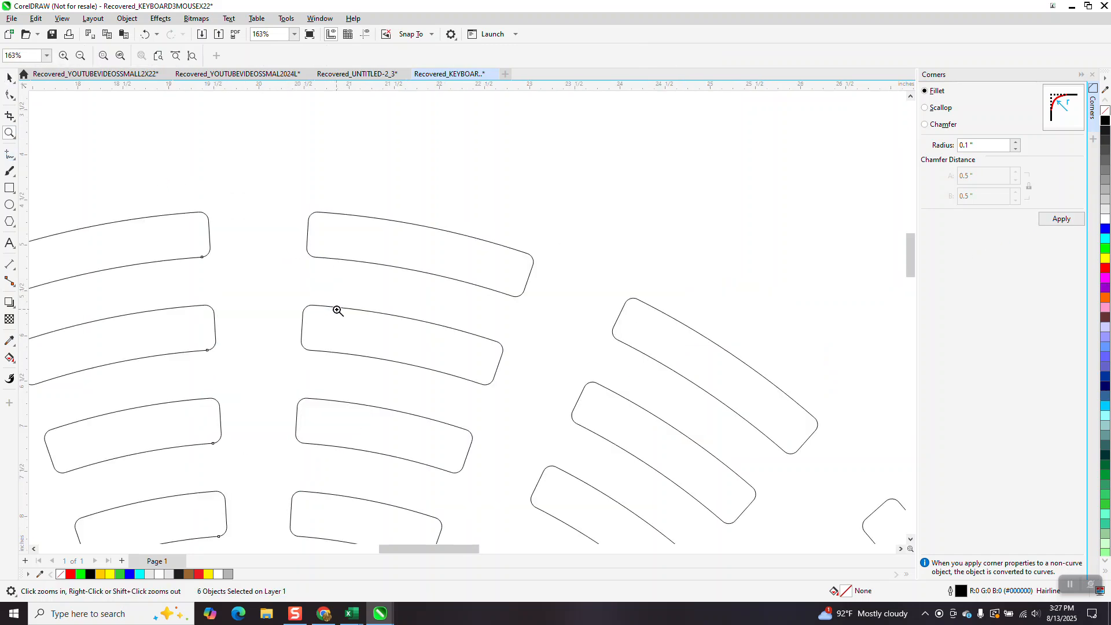
scroll(338, 311, down, 5)
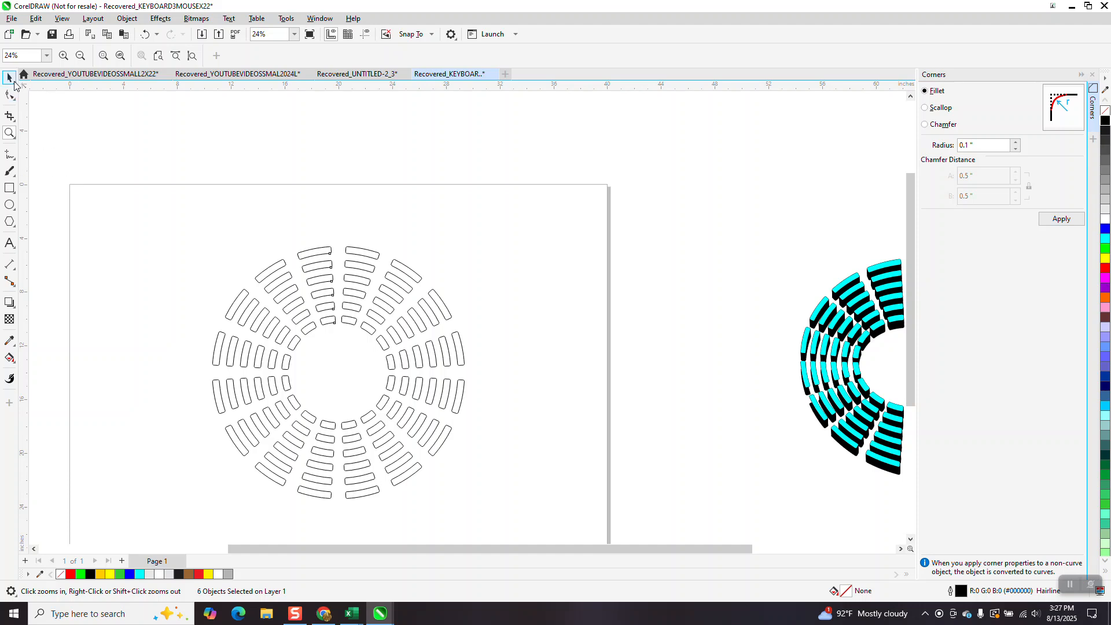
click(11, 78)
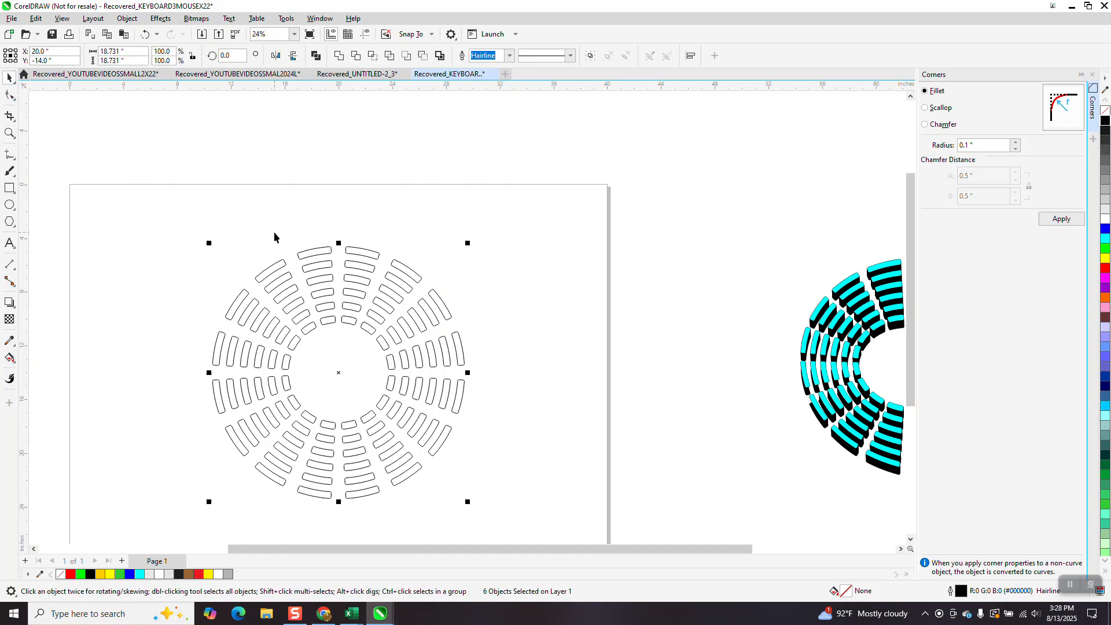
key(ctrl+g)
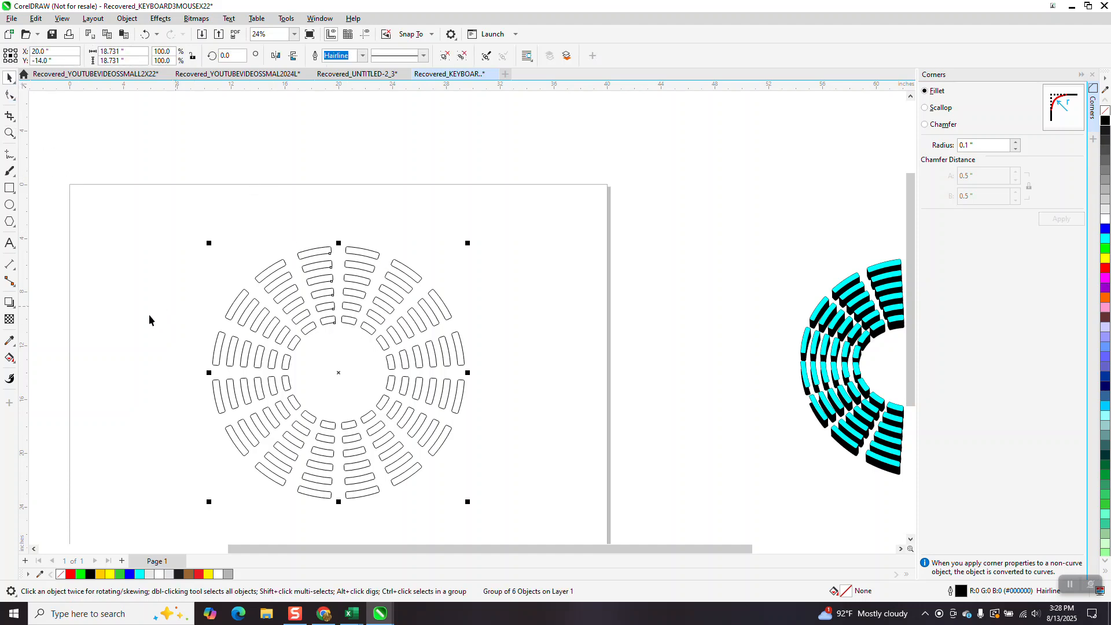
Apply an Extrude effect to the ring group and place its vanishing point at the ring centre.
click(12, 304)
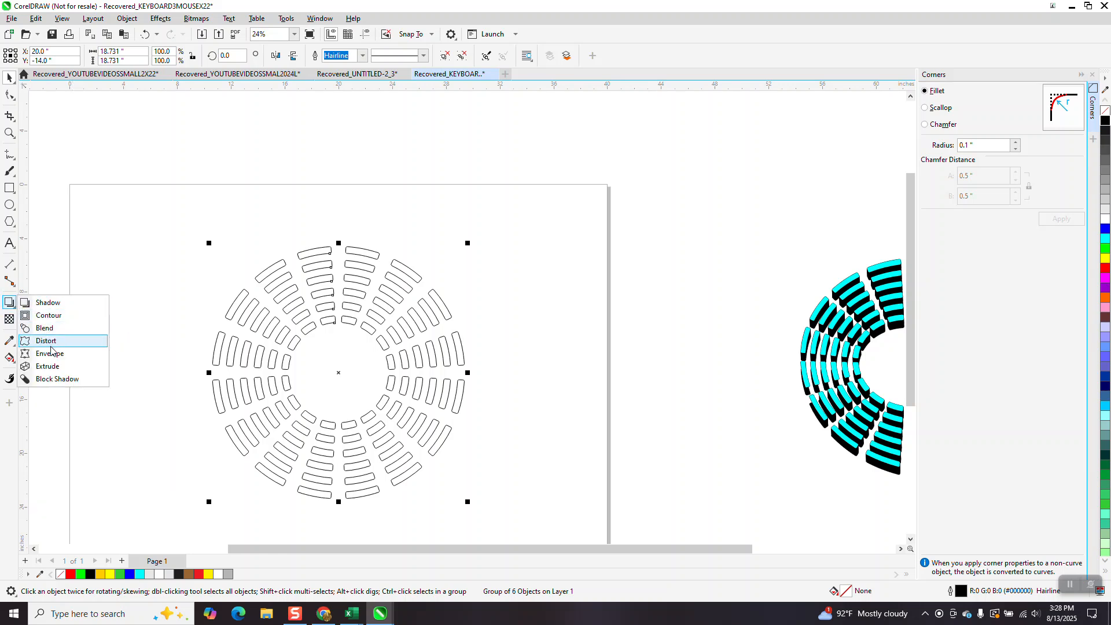
click(53, 369)
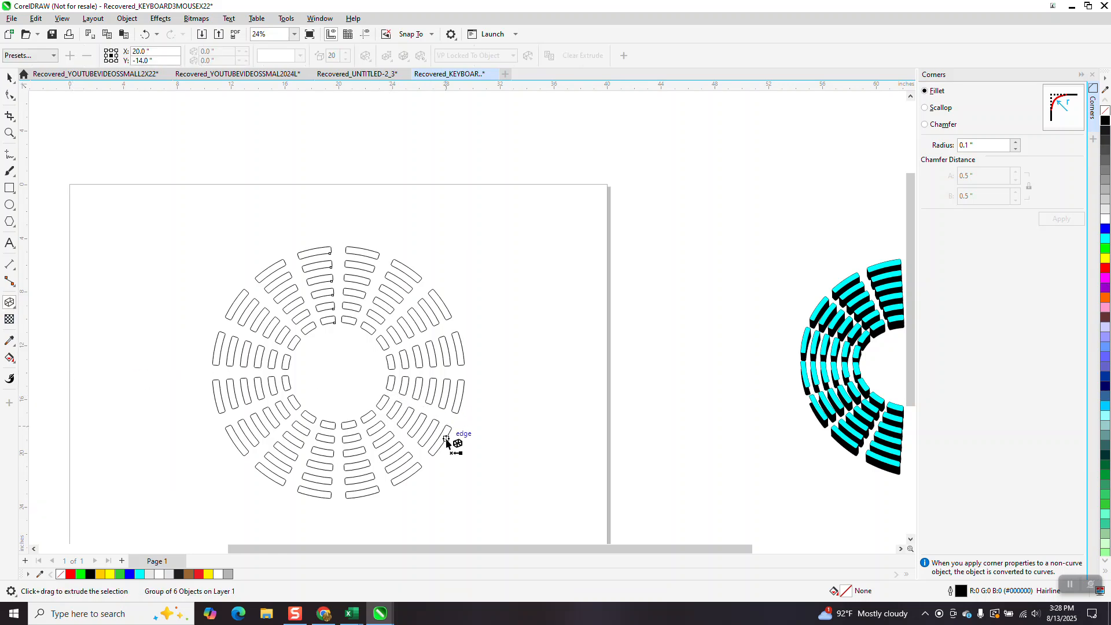
drag(447, 440, 457, 447)
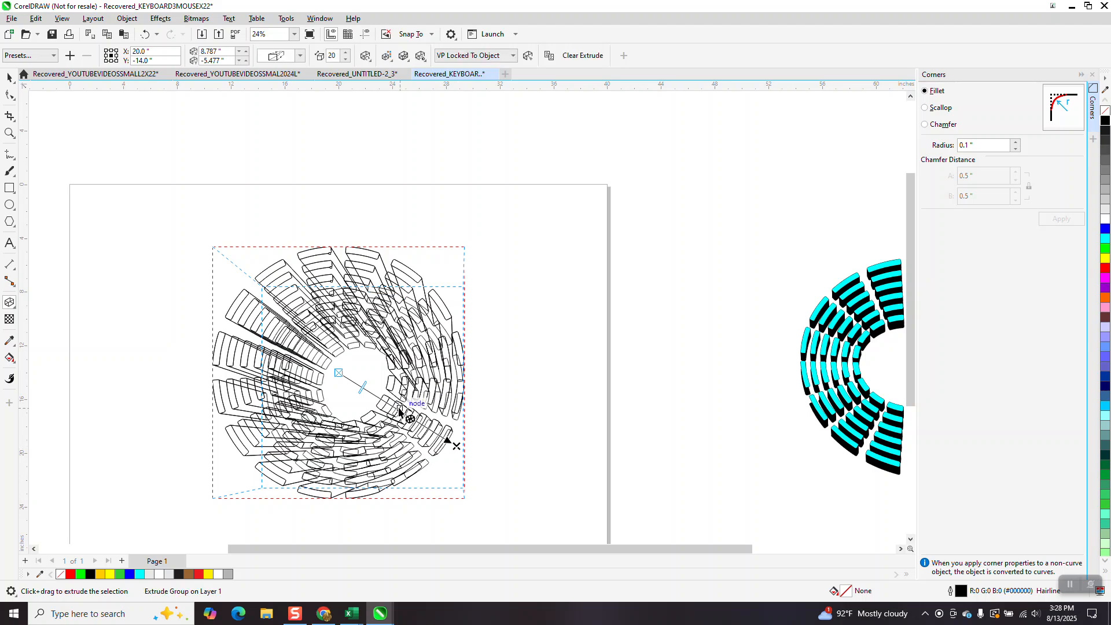
click(301, 55)
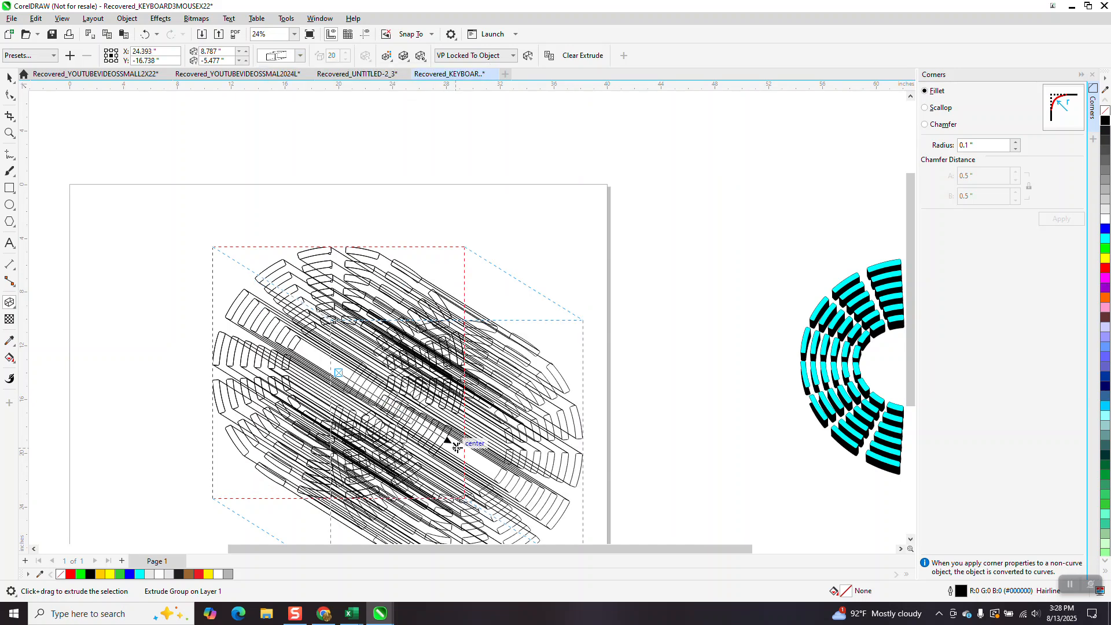
drag(455, 446, 346, 381)
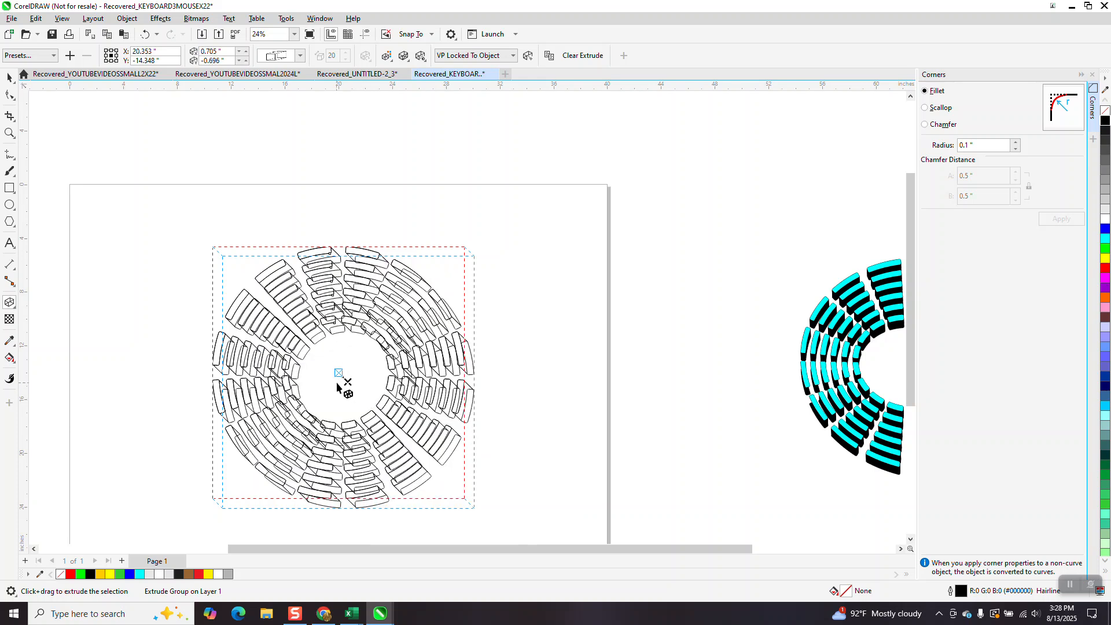
drag(348, 382, 343, 378)
drag(342, 376, 341, 376)
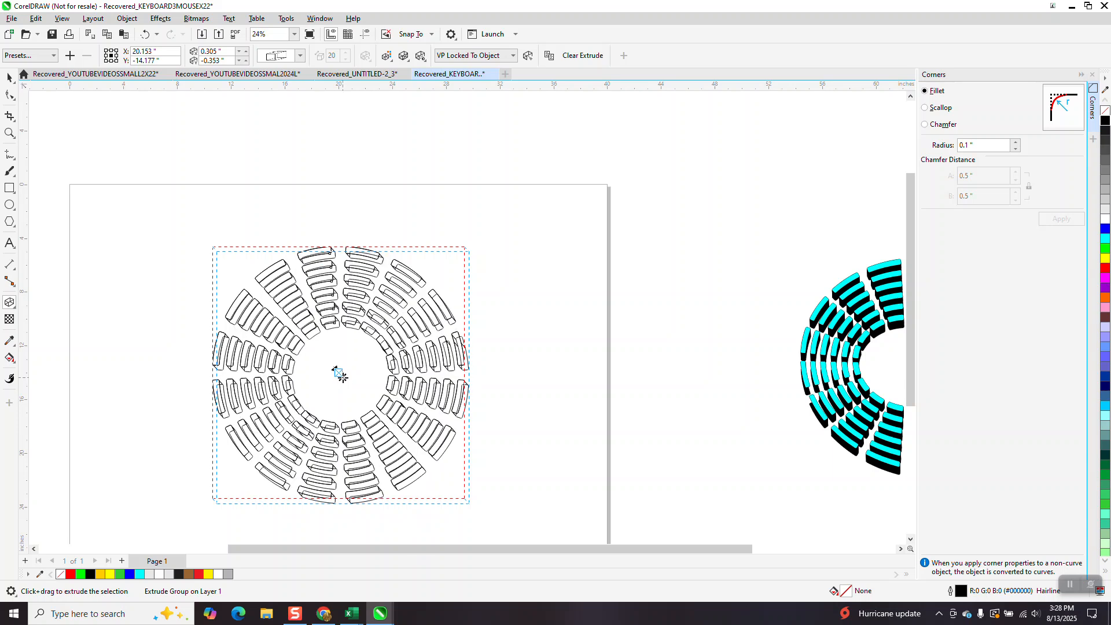
Select the extruded rings and break the extrude group apart.
scroll(334, 359, down, 1)
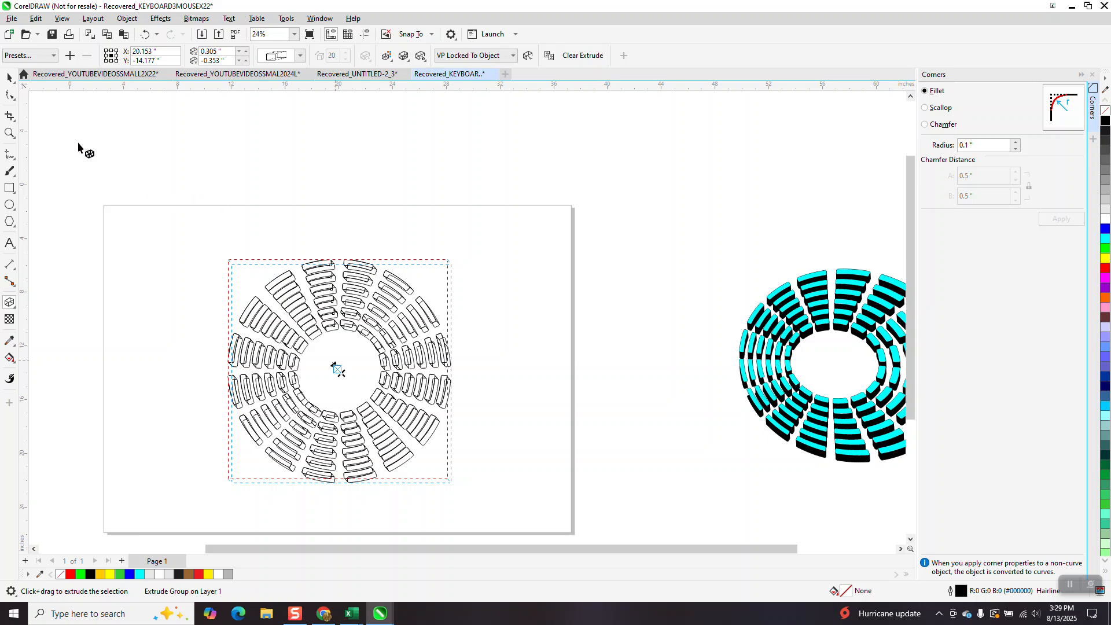
key(space)
drag(160, 220, 568, 517)
click(127, 18)
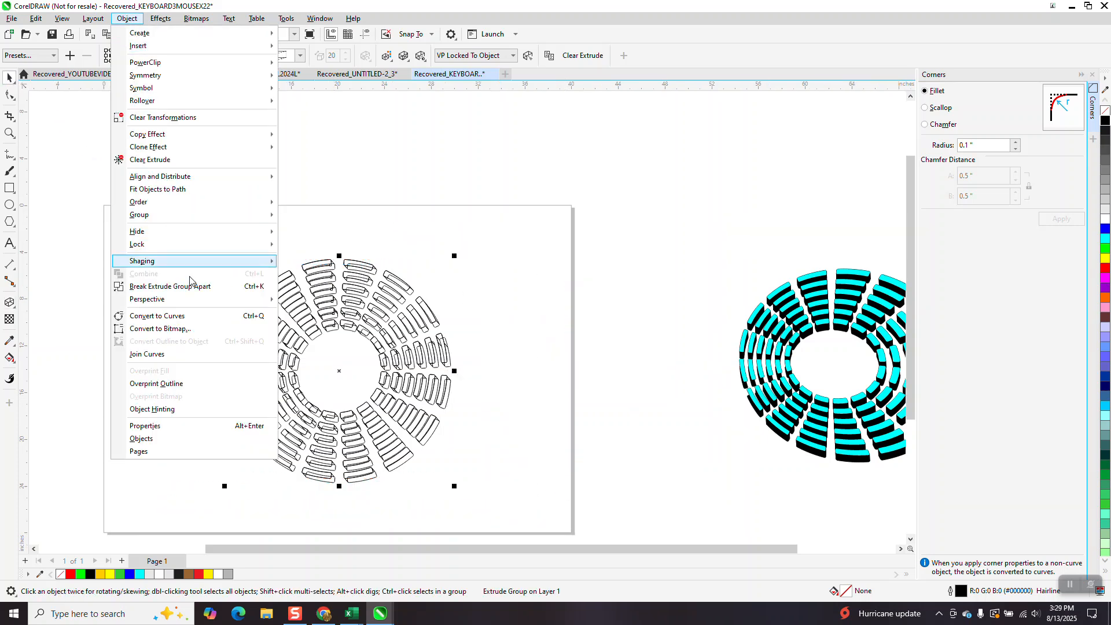
click(173, 286)
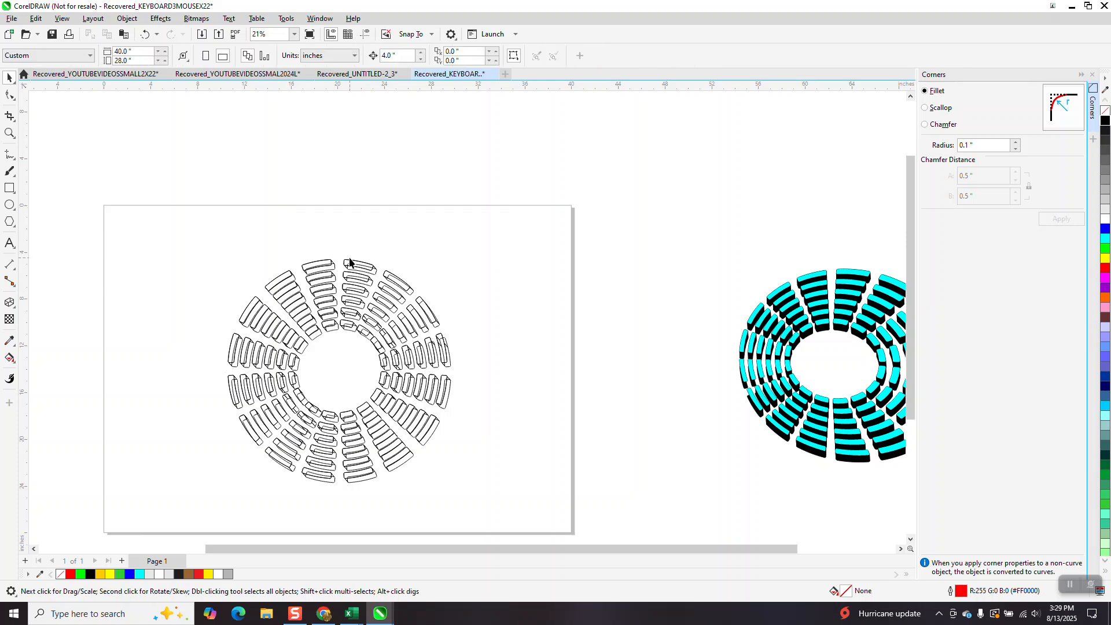
Select the front ring group and nudge it to the right, off the extrusion pieces.
click(349, 263)
key(Right)
key(Right)
key(Right)
key(Right)
key(Right)
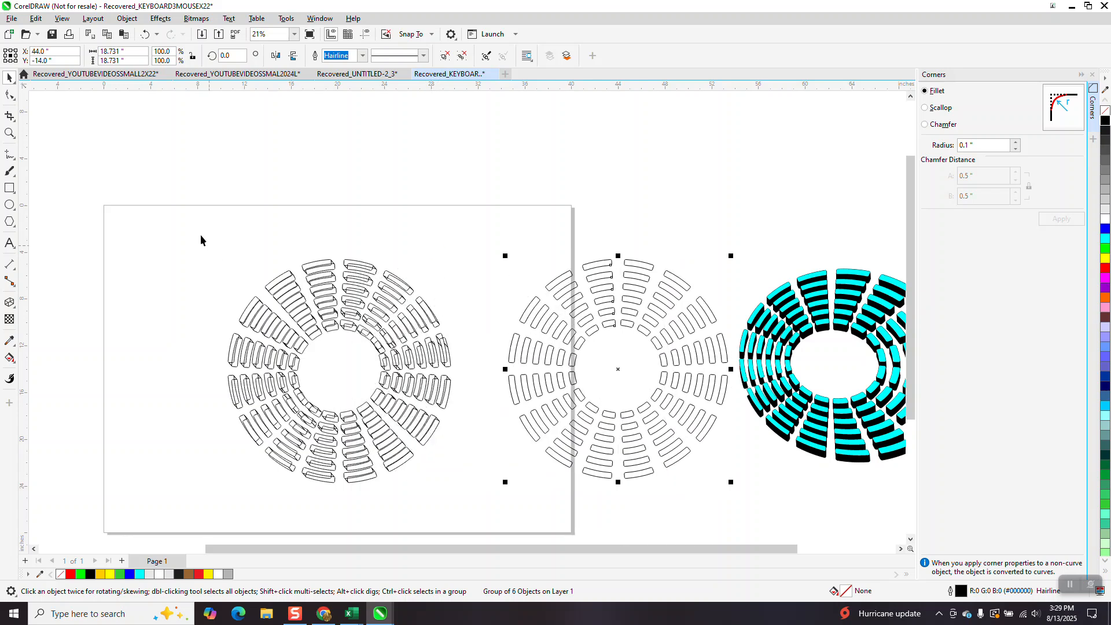
Group the remaining extrusion side pieces and fill them with gray.
drag(200, 235, 329, 433)
drag(485, 490, 485, 492)
key(ctrl+g)
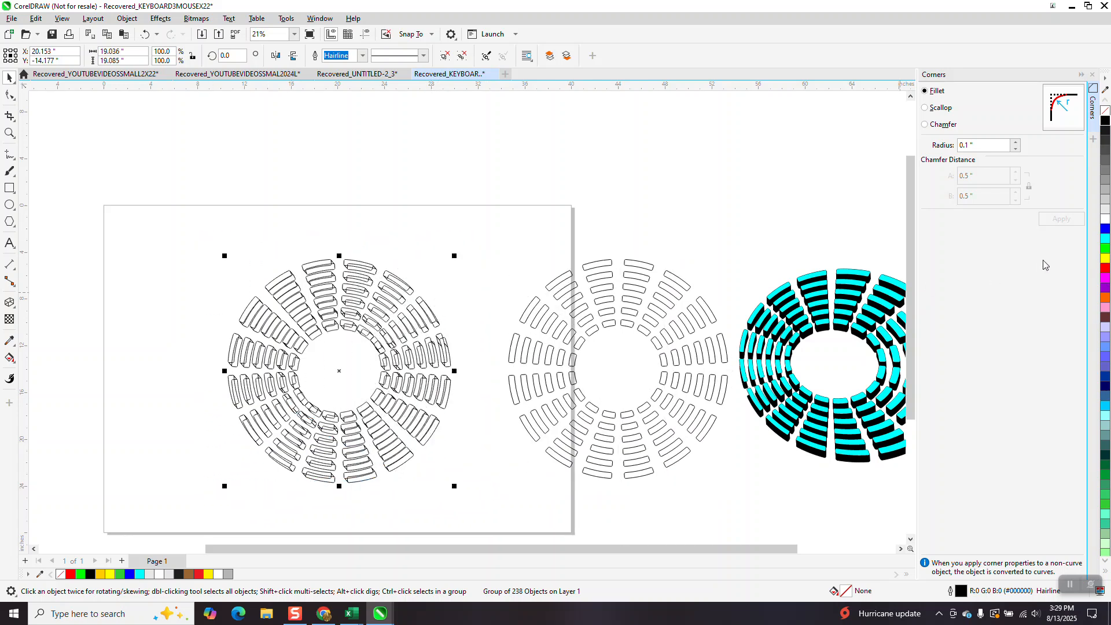
click(1105, 162)
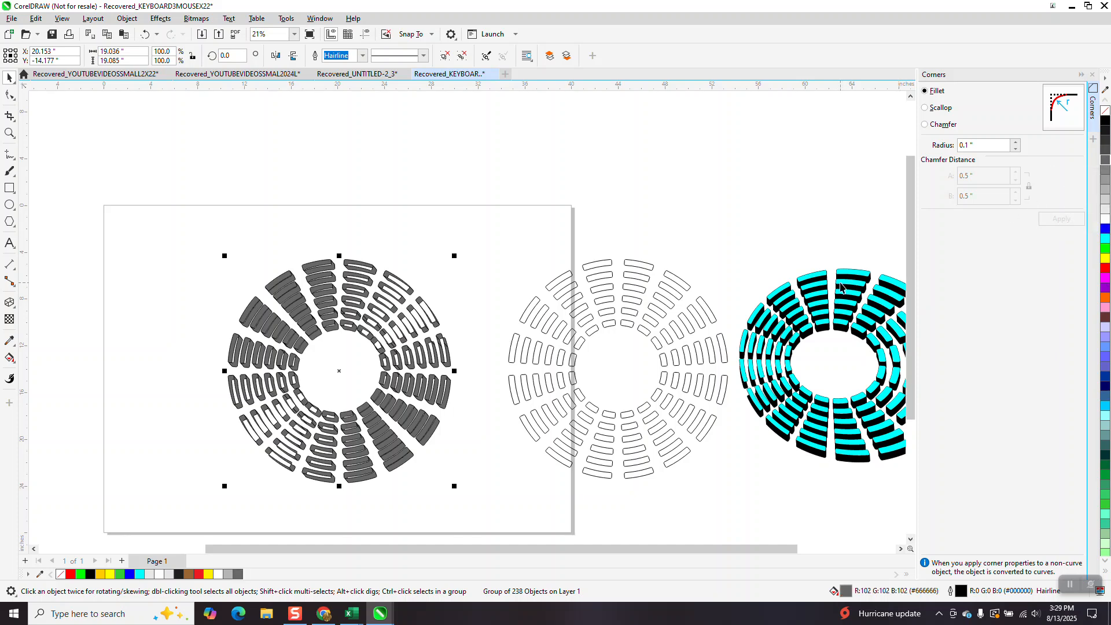
Fill the front rings cyan, remove their outline, and nudge them back onto the extrusion.
click(643, 295)
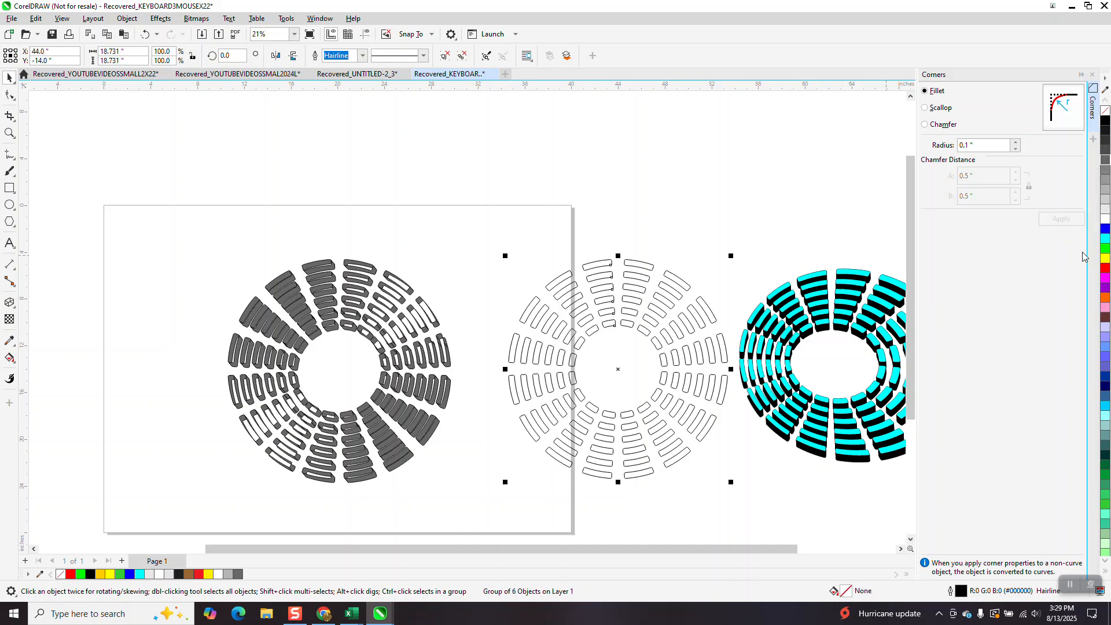
click(1106, 239)
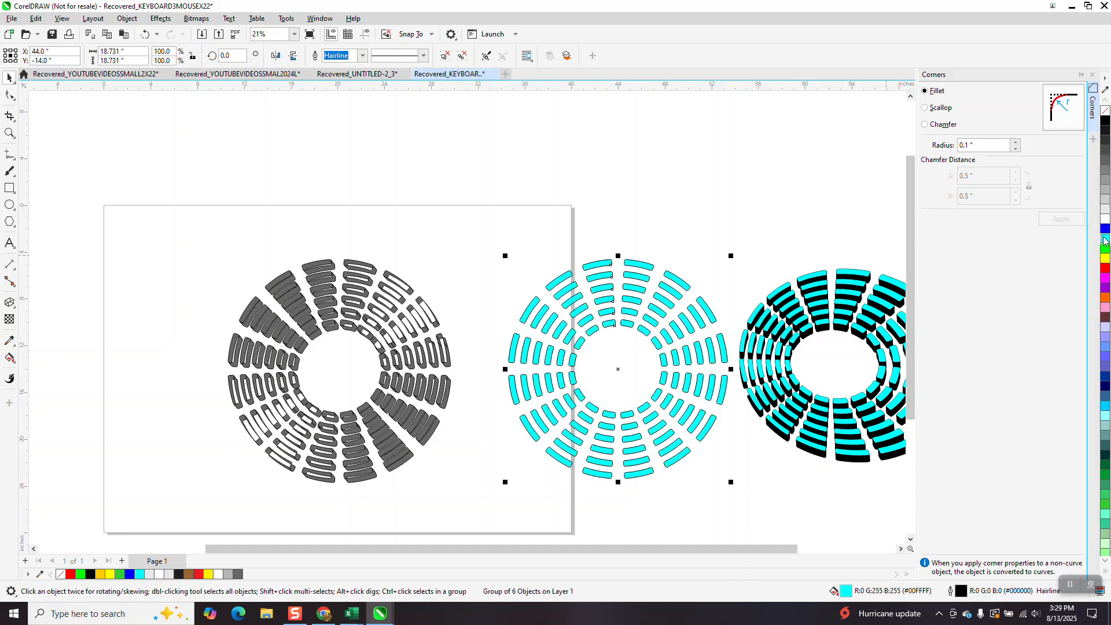
right_click(1104, 110)
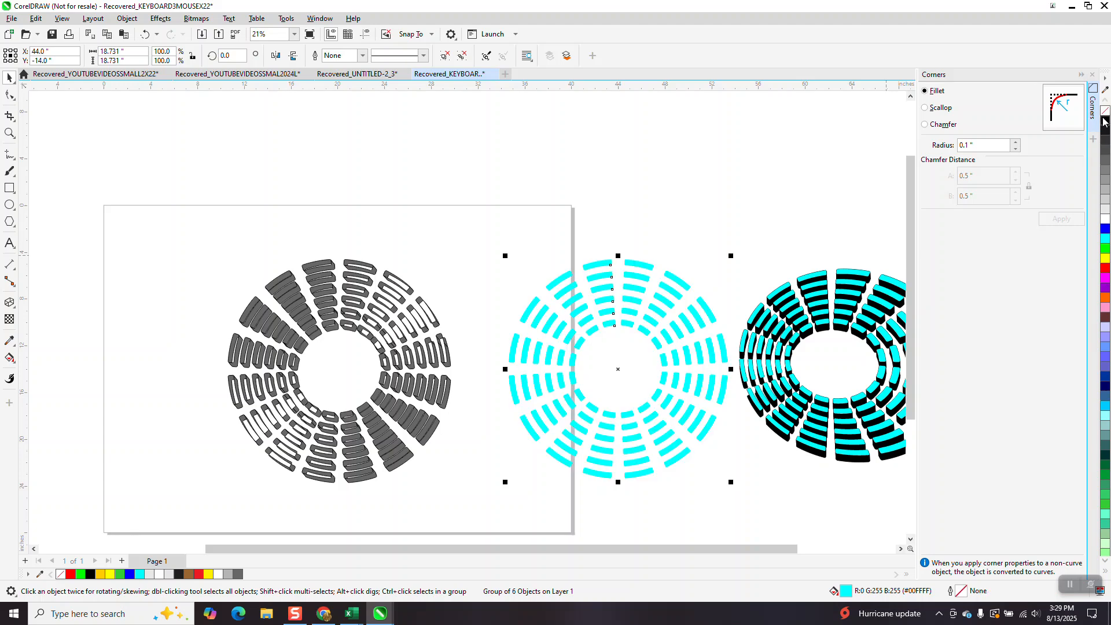
key(Left)
key(Left)
key(Left)
key(Left)
key(Left)
key(Left)
key(Left)
key(Left)
key(Left)
key(Left)
key(Left)
key(Left)
key(Left)
key(Left)
key(Left)
key(Left)
key(Left)
key(Left)
key(Left)
key(Left)
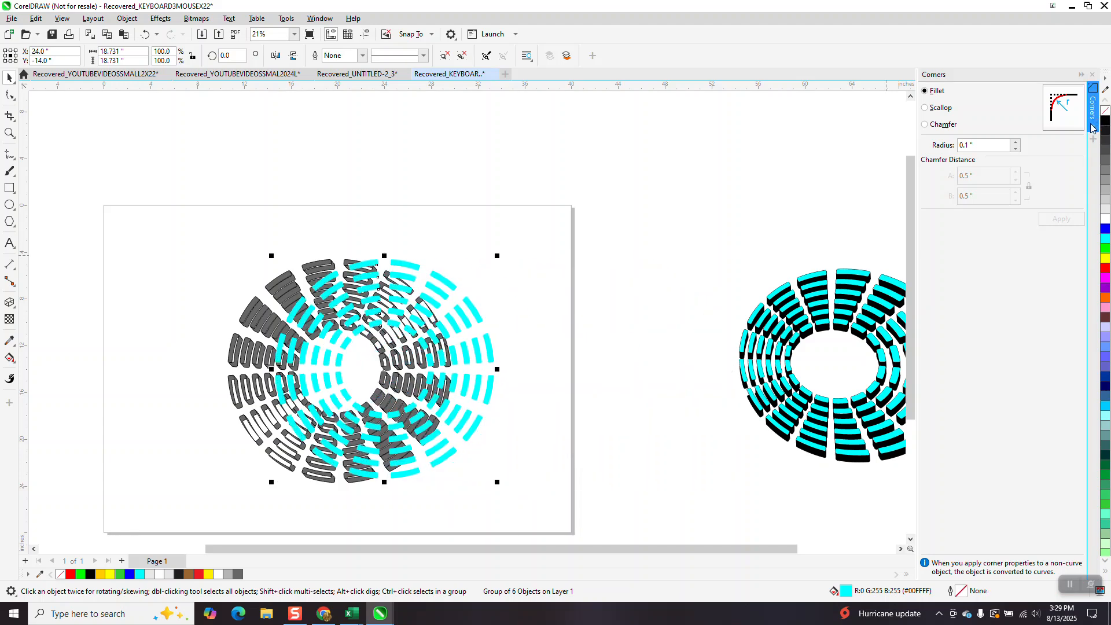
Zoom into the rings to examine the cyan faces and gray extrusion sides.
click(9, 134)
drag(289, 292, 503, 413)
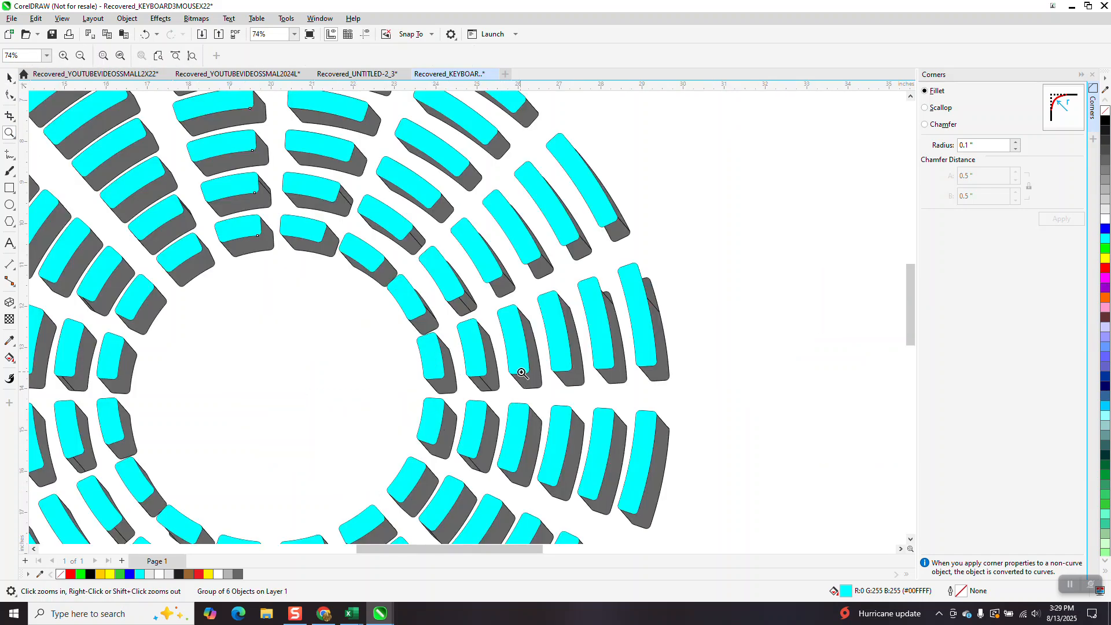
scroll(653, 440, down, 2)
scroll(641, 403, down, 1)
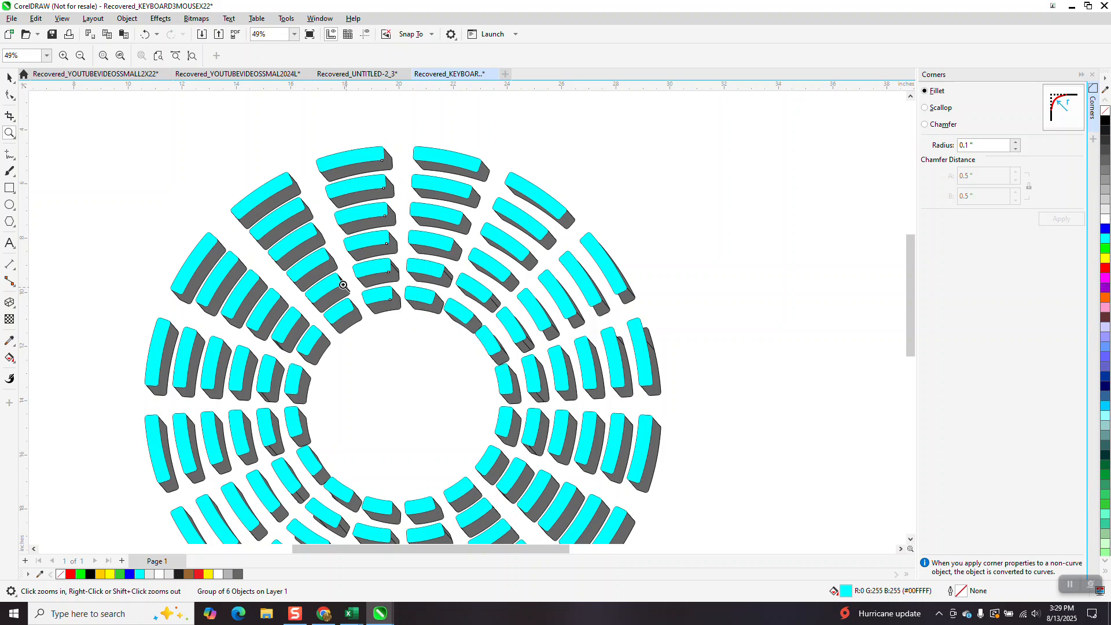
scroll(341, 262, up, 3)
scroll(340, 259, down, 3)
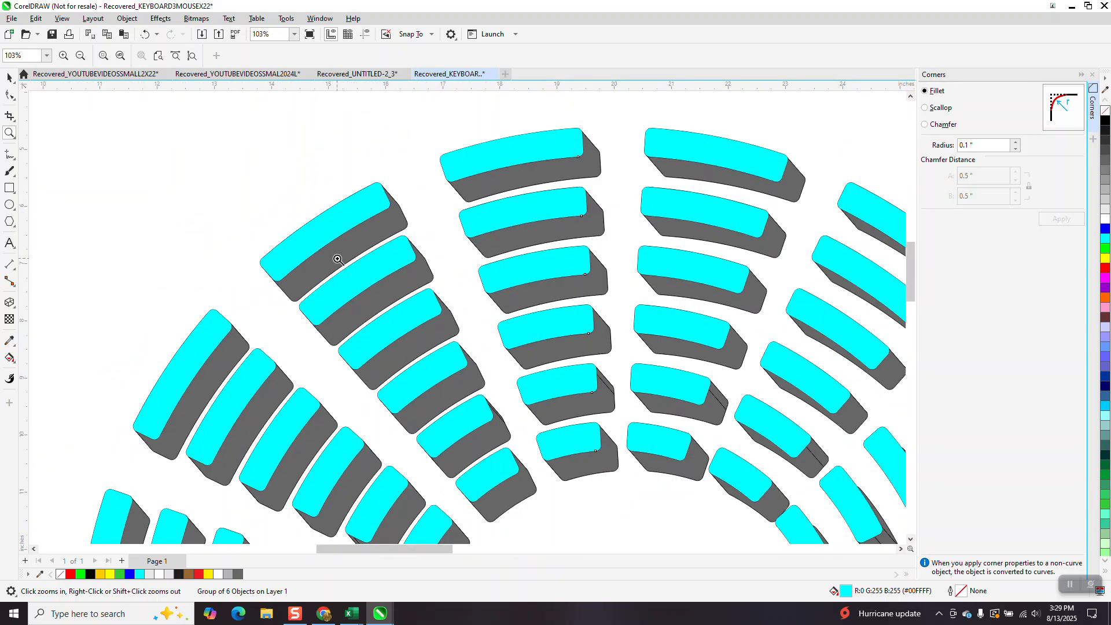
scroll(338, 256, down, 3)
click(9, 77)
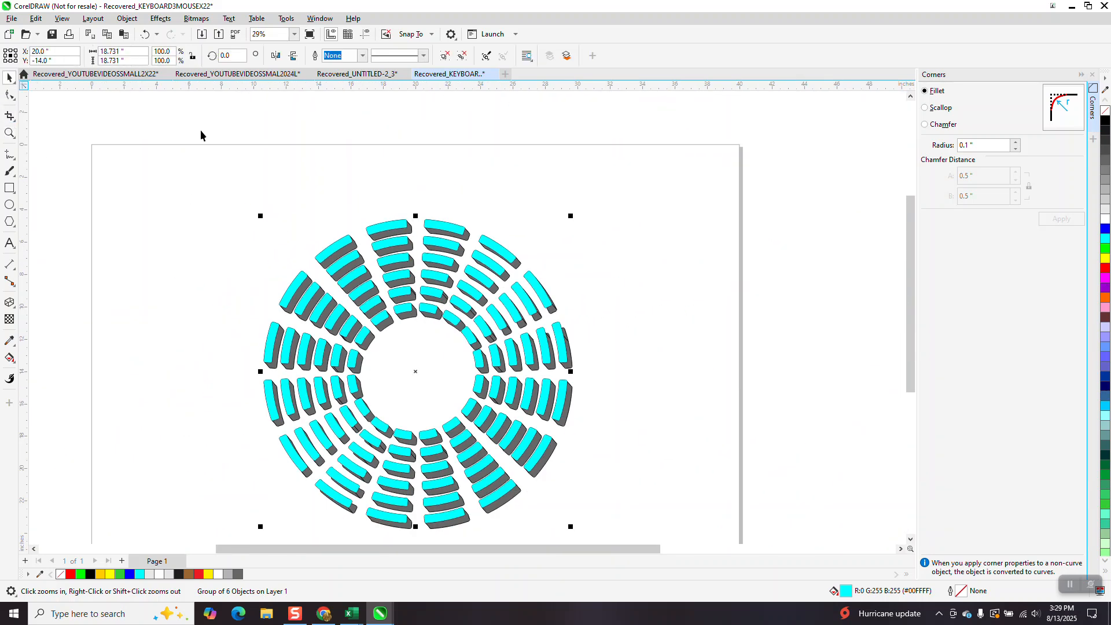
Select the cyan faces and gray sides together and group them.
scroll(309, 205, down, 2)
drag(258, 220, 554, 471)
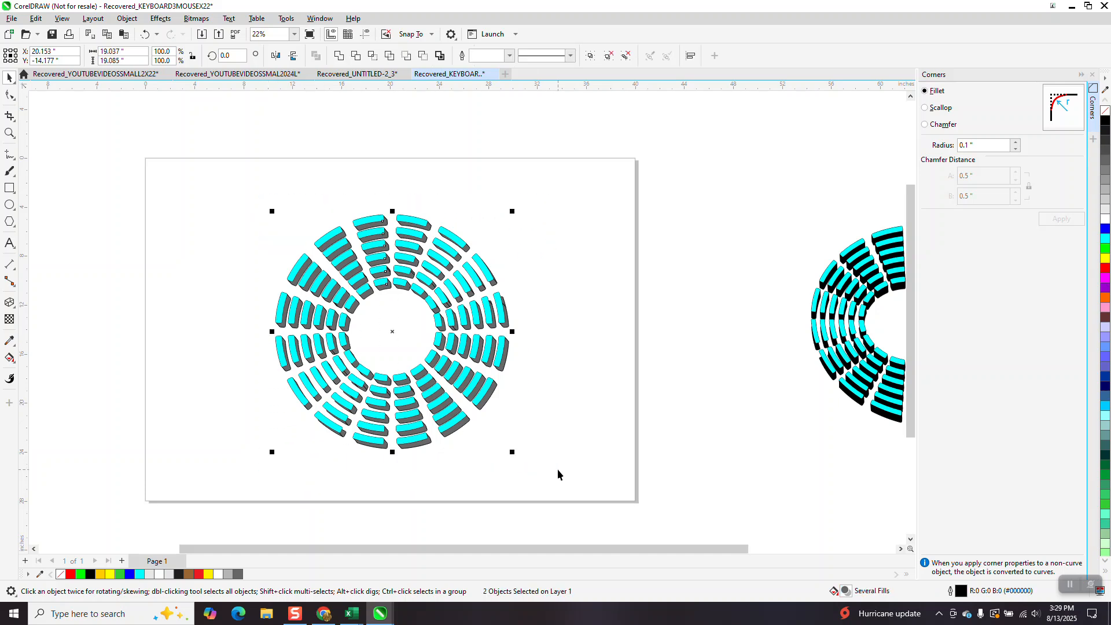
key(ctrl+g)
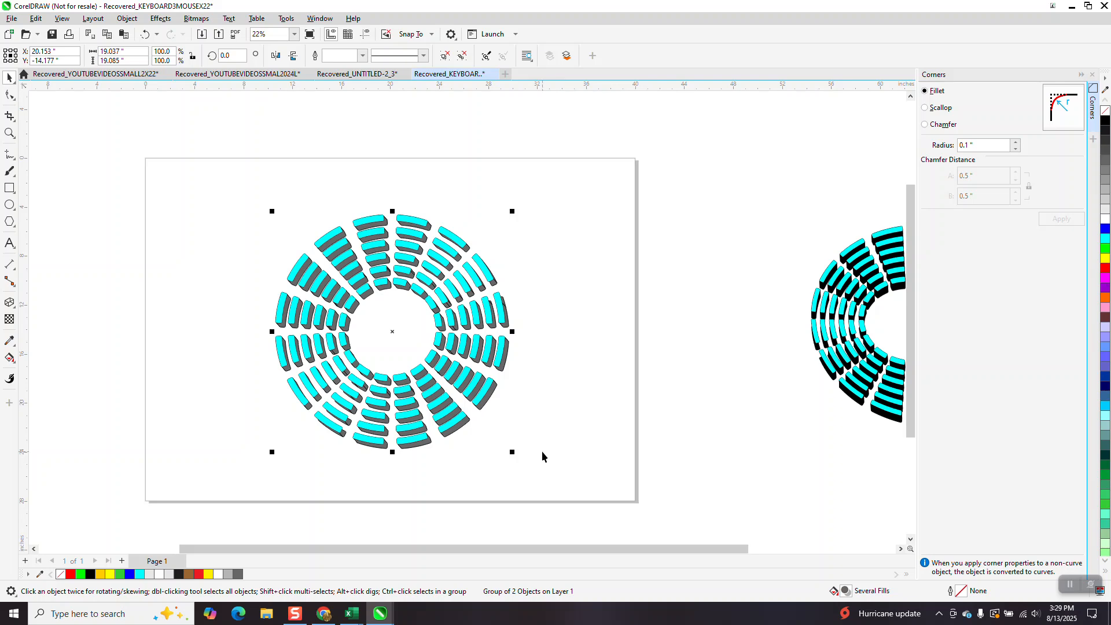
Duplicate the grouped ring and nudge the copy to the left.
key(ctrl+d)
key(Left)
key(Left)
key(Left)
key(Left)
key(Left)
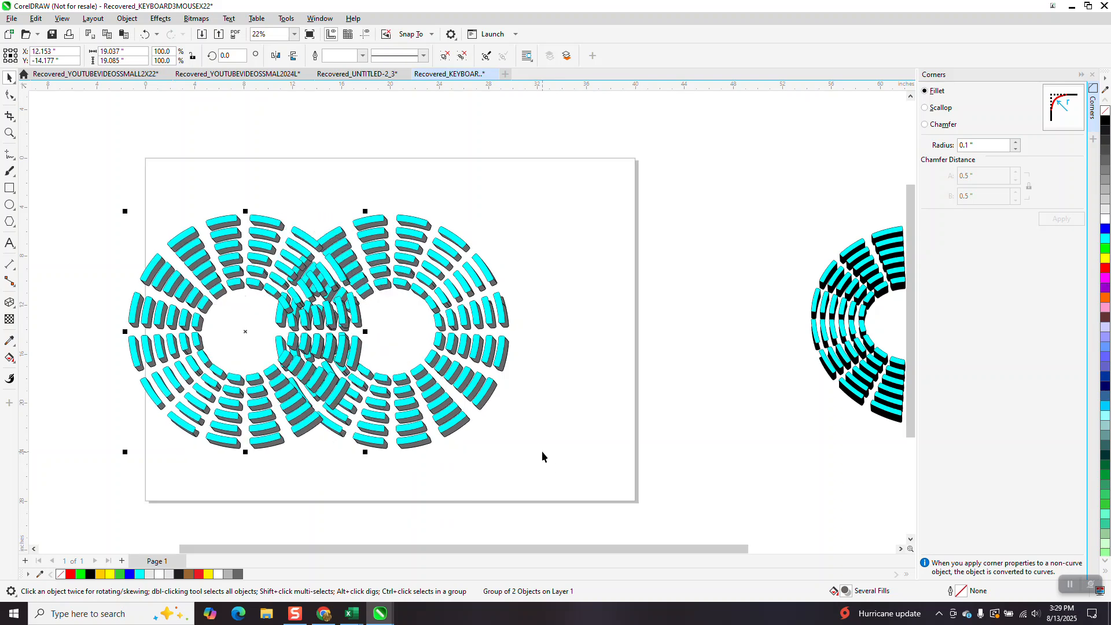
key(Left)
key(Left)
Add a perspective to the original ring group and pull its top-left corner down to tilt it.
click(383, 291)
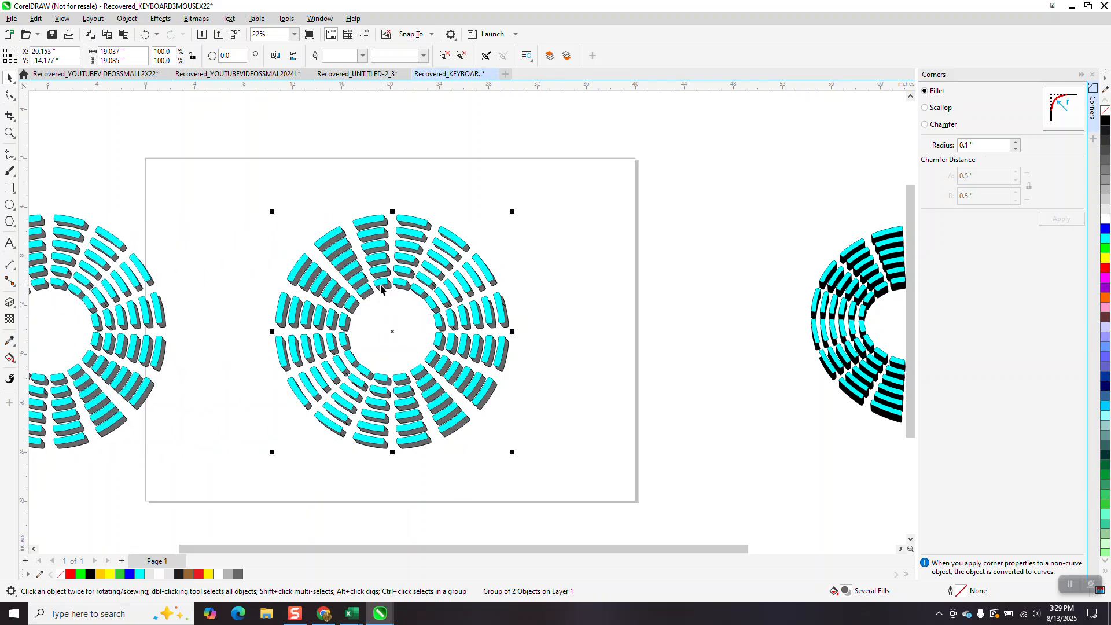
click(132, 22)
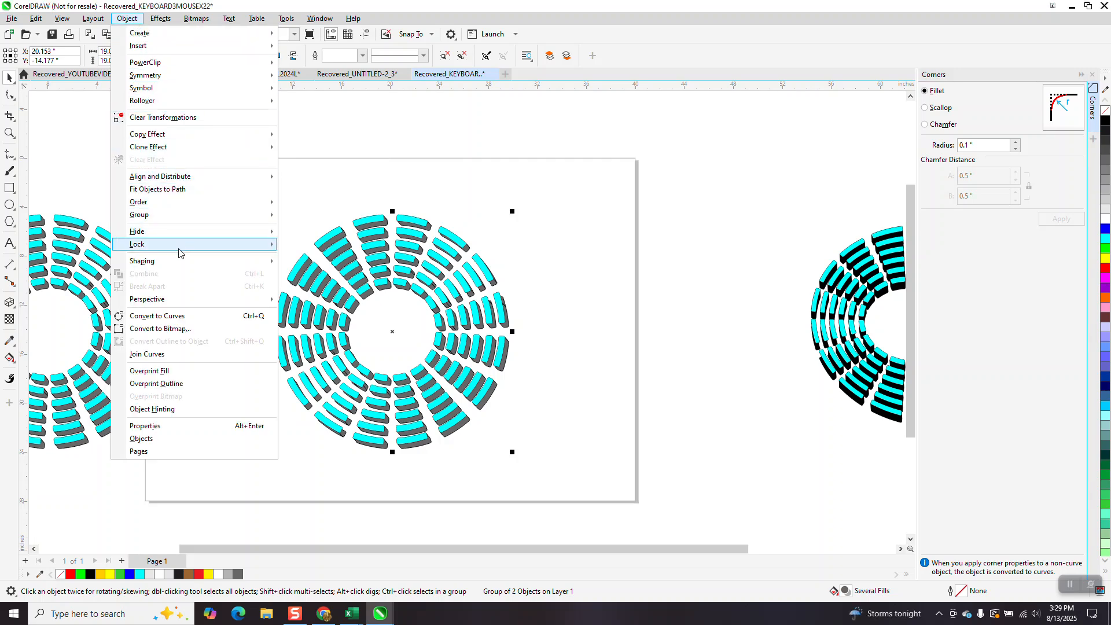
mouse_move(160, 22)
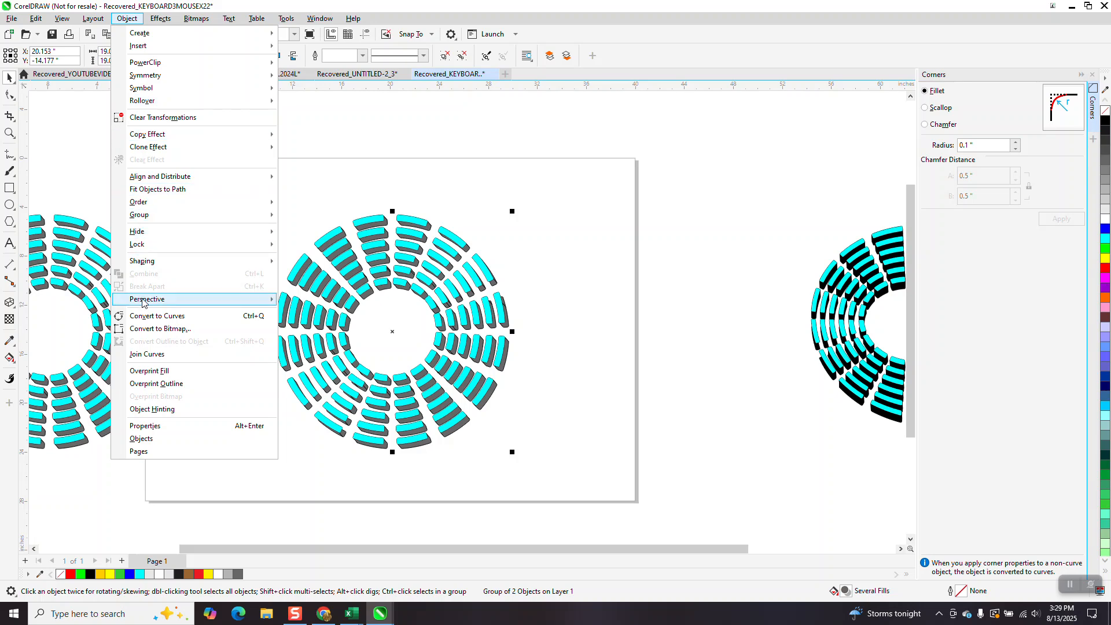
mouse_move(142, 303)
click(302, 301)
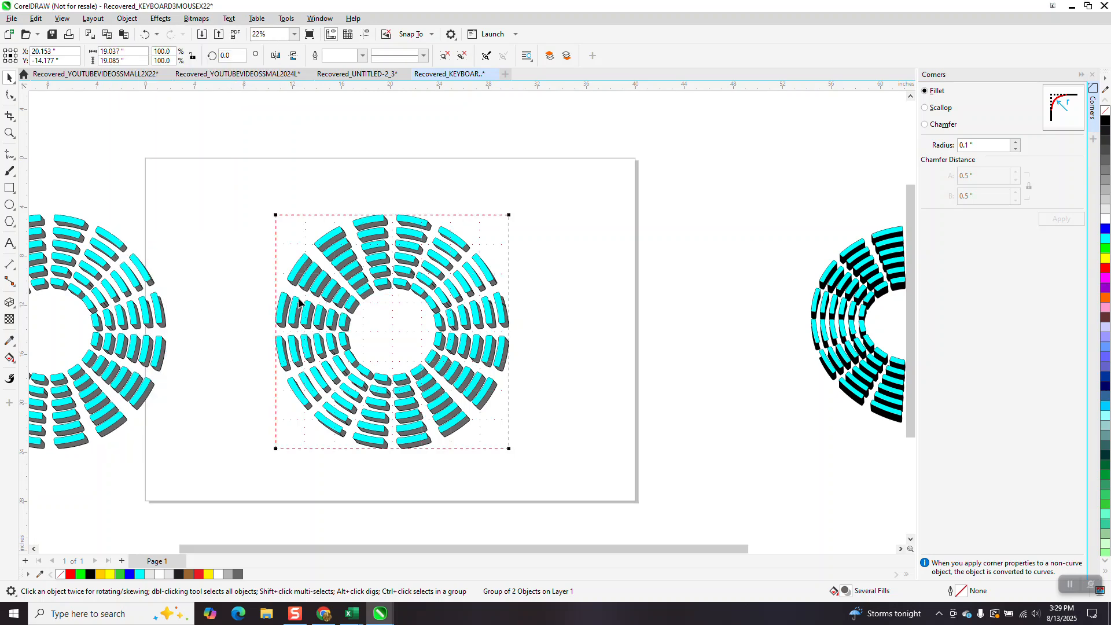
drag(279, 216, 271, 291)
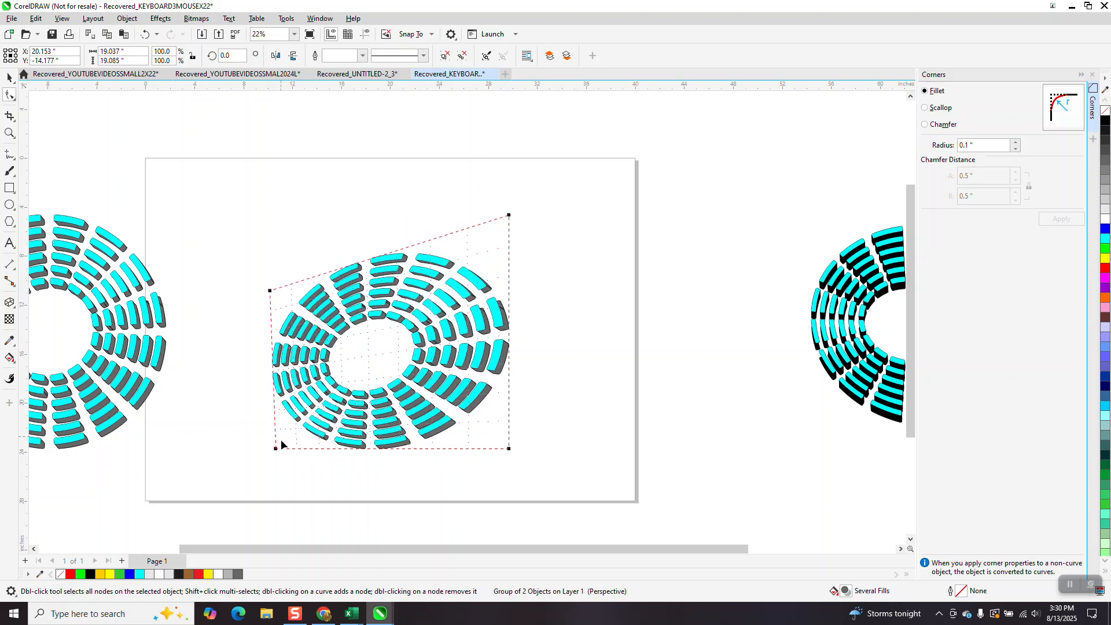
Pull the perspective's bottom-left corner slightly up and zoom in to inspect the tilted ring.
drag(277, 429, 277, 423)
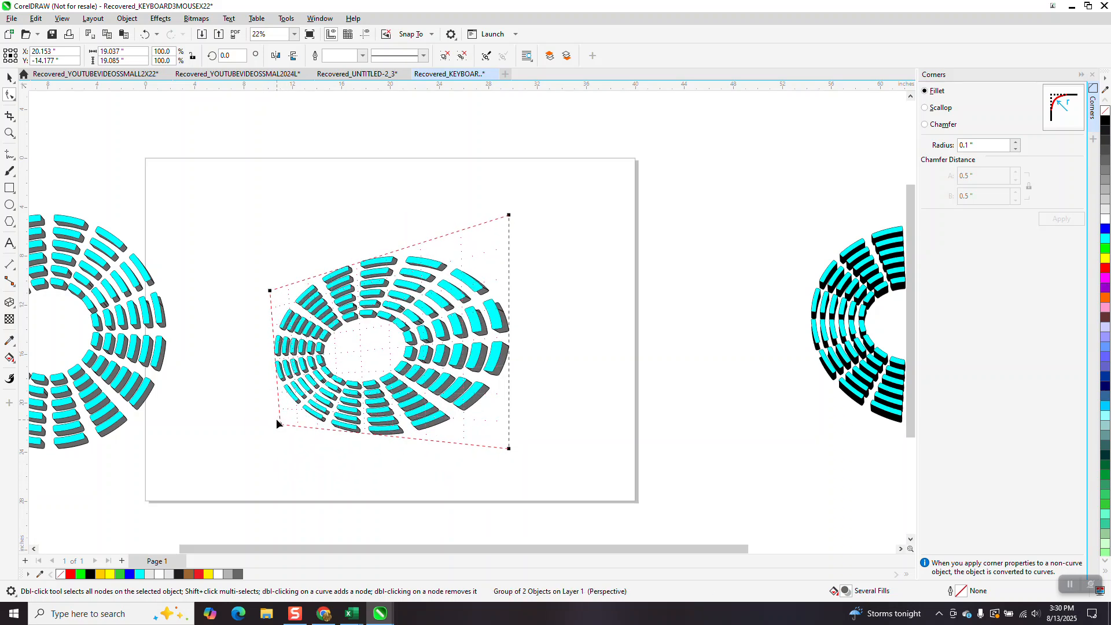
click(9, 78)
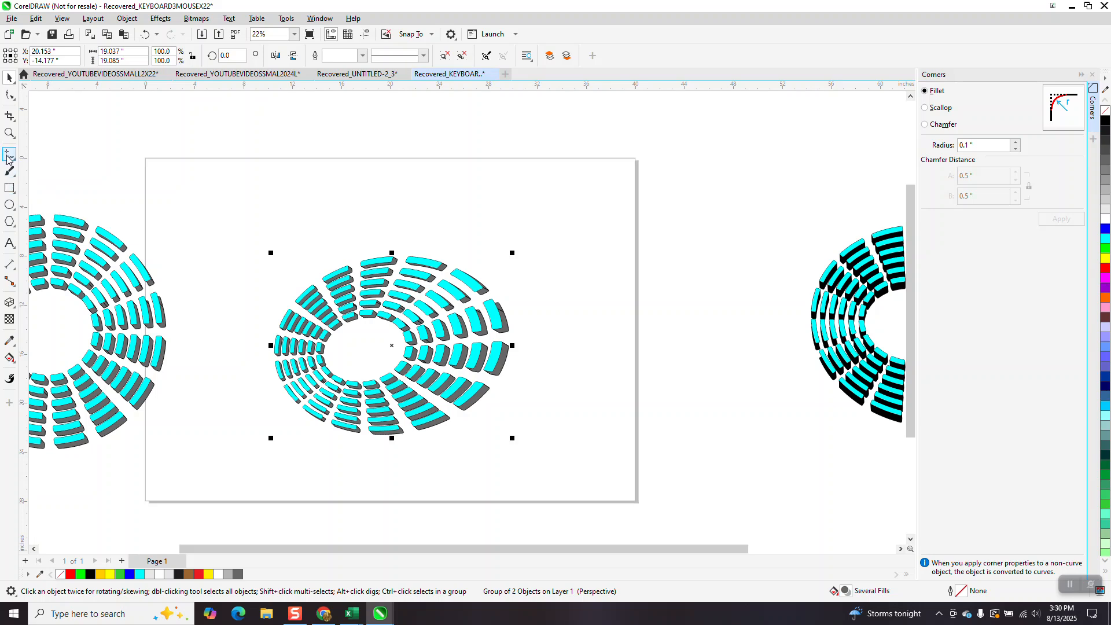
click(10, 133)
drag(250, 257, 547, 420)
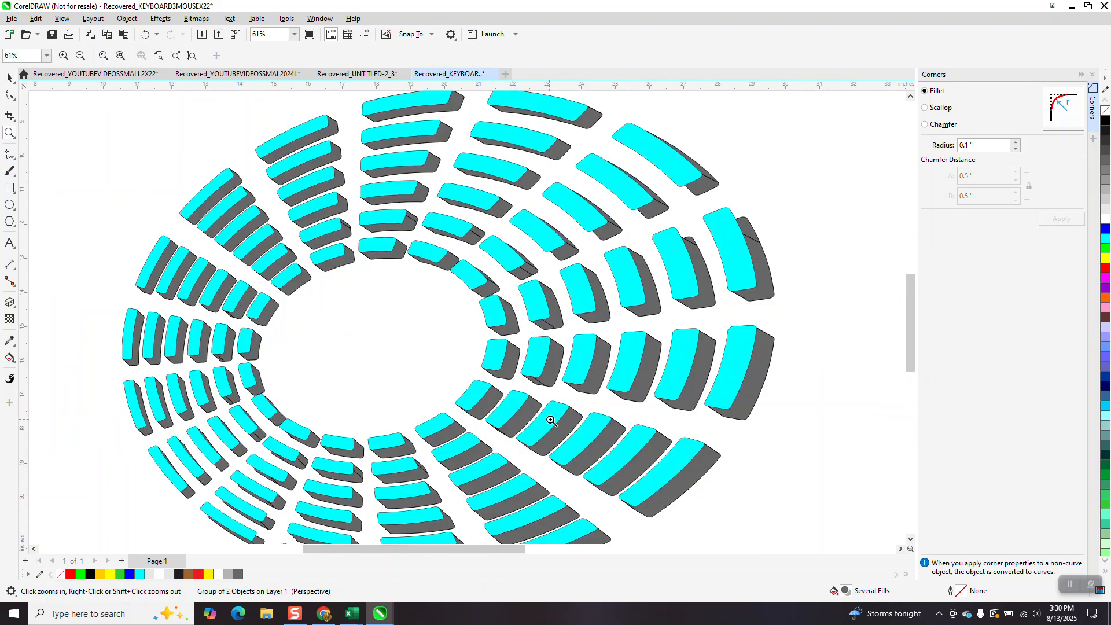
right_click(215, 235)
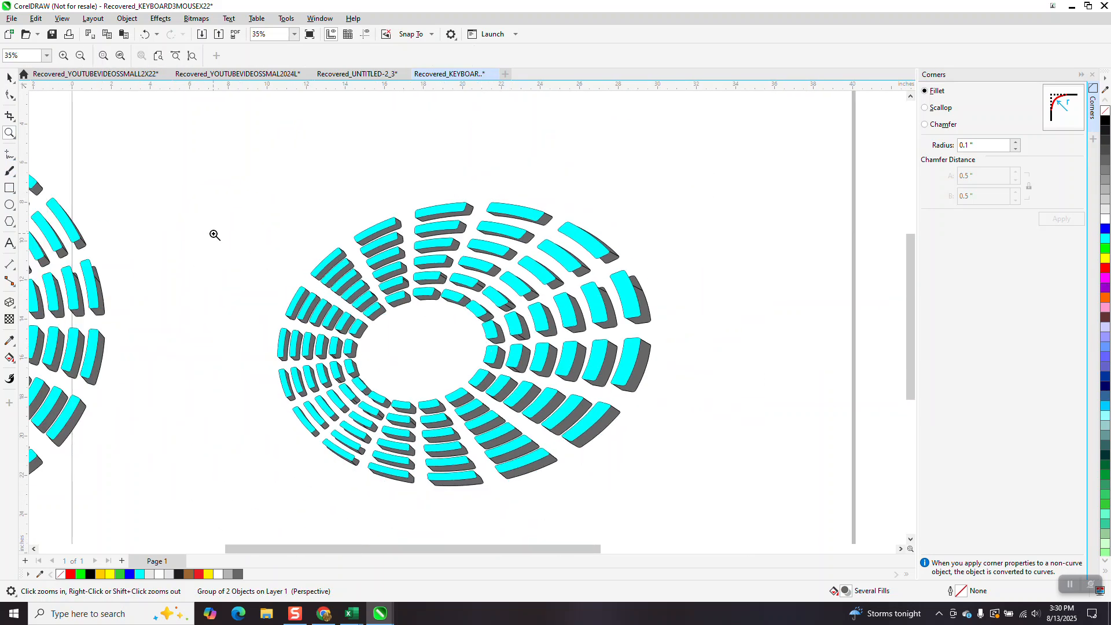
Draw a rectangle around the tilted ring and fill it black.
click(10, 188)
drag(261, 183, 707, 491)
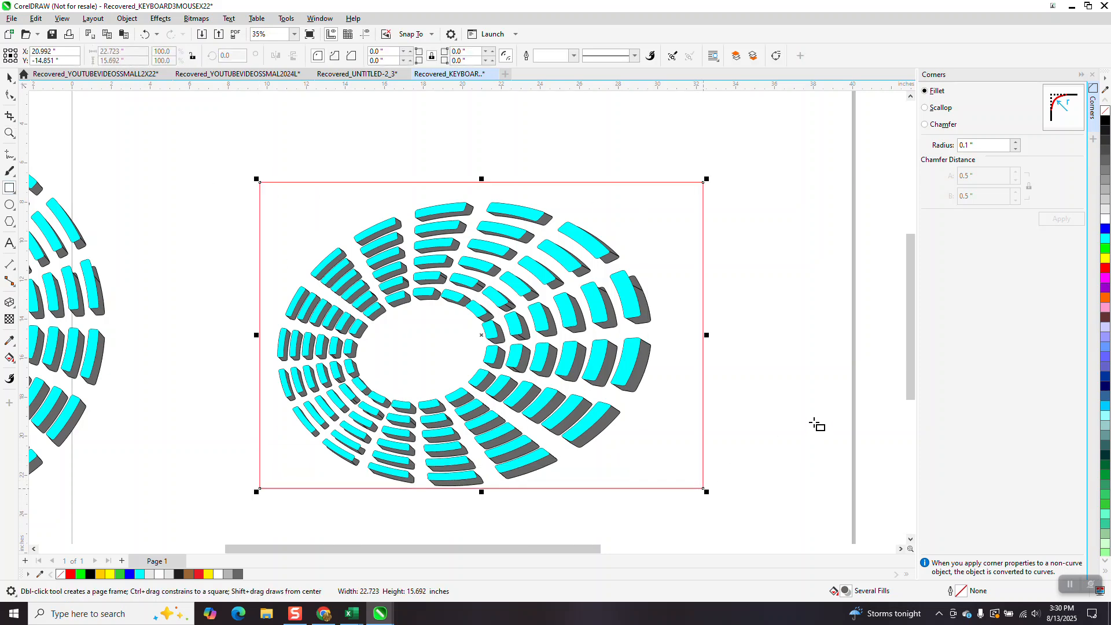
click(1105, 120)
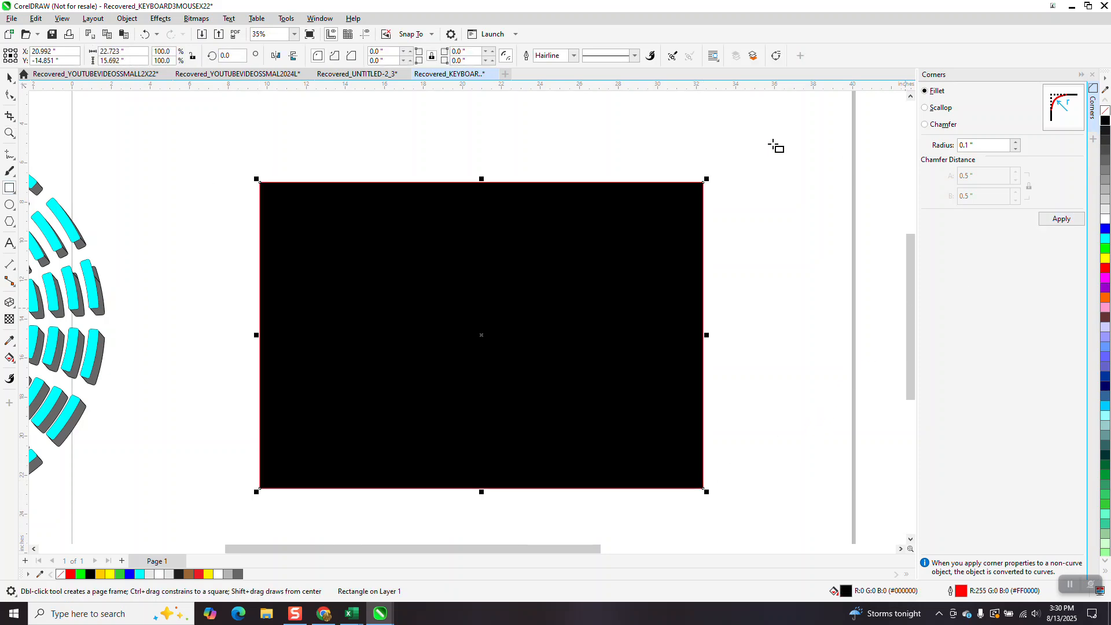
Send the black rectangle to the back of the page.
click(129, 19)
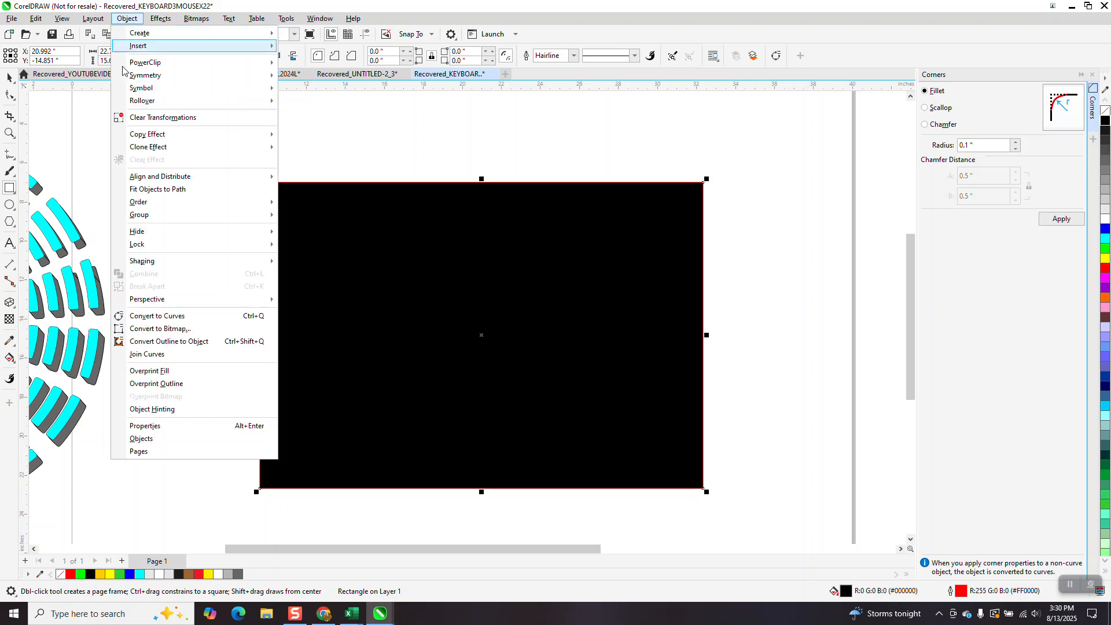
mouse_move(154, 203)
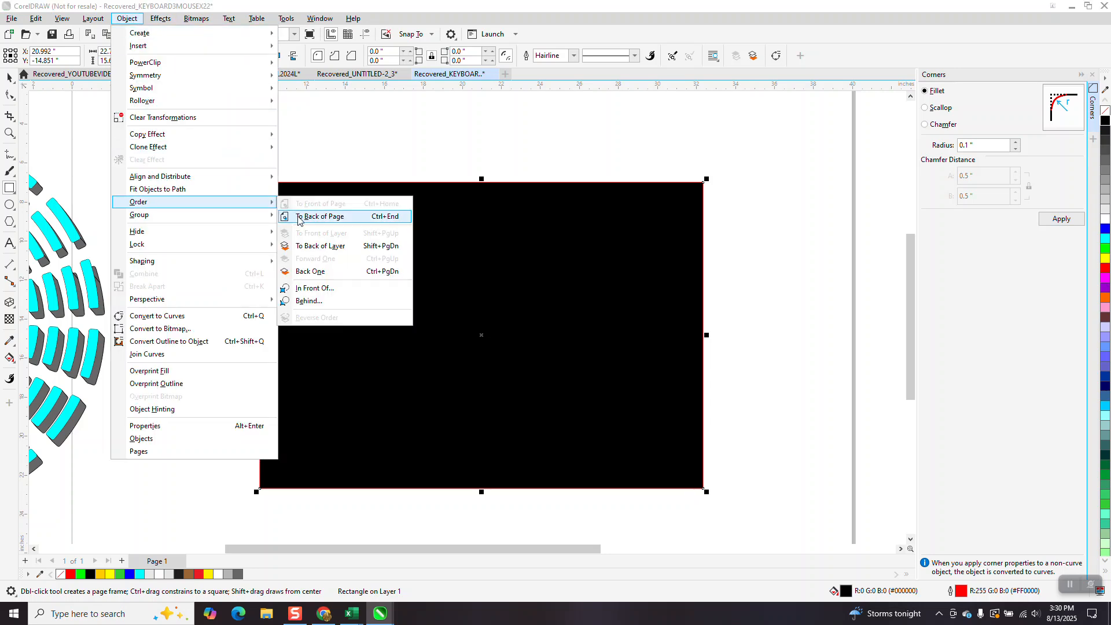
click(294, 217)
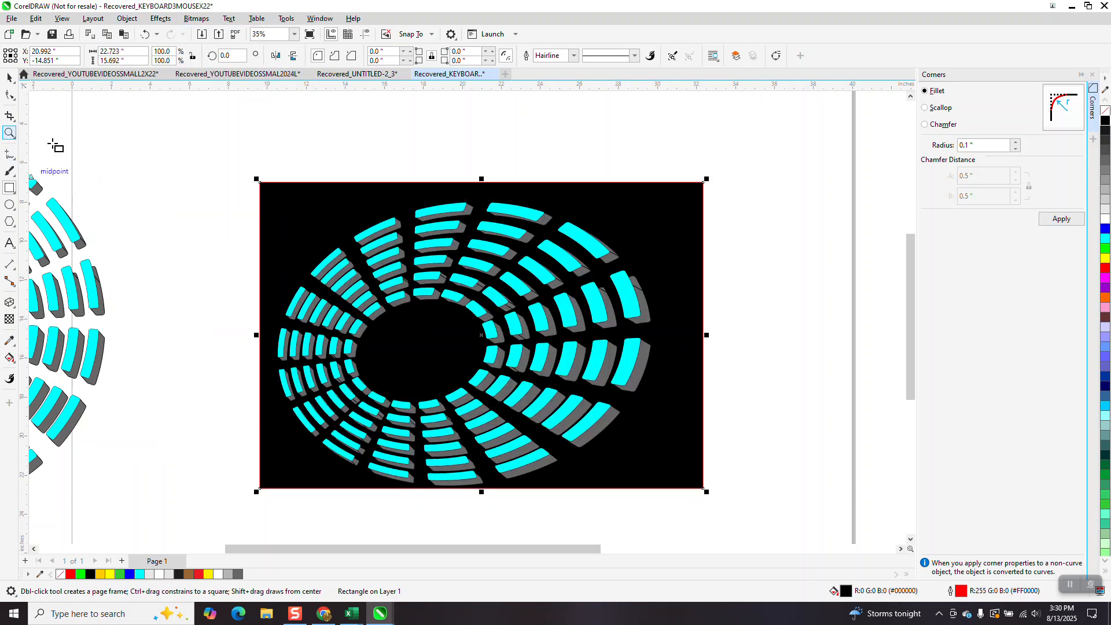
Zoom in to examine the cyan segments against the black background.
click(9, 132)
drag(377, 202, 686, 396)
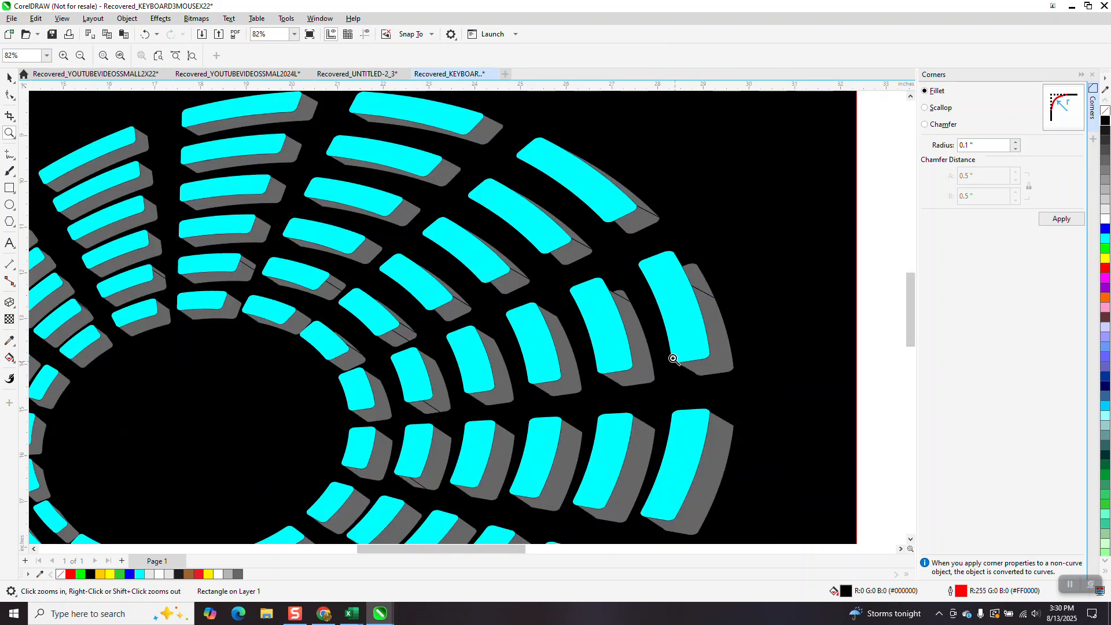
scroll(618, 307, down, 1)
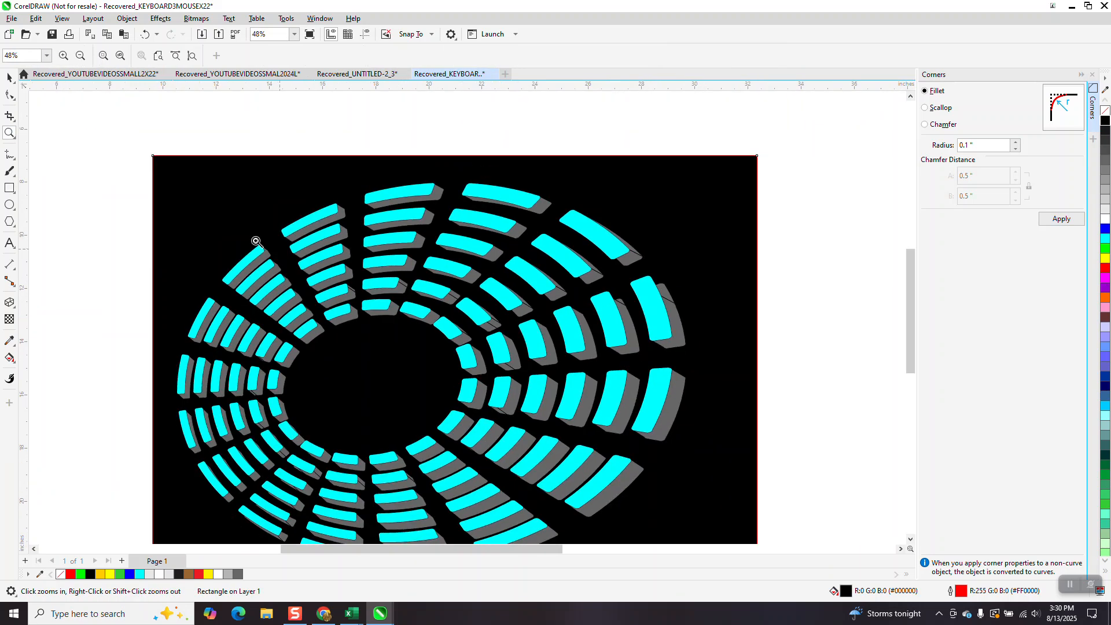
Nudge the black rectangle to the right and drag it back behind the ring.
click(9, 77)
scroll(177, 141, down, 1)
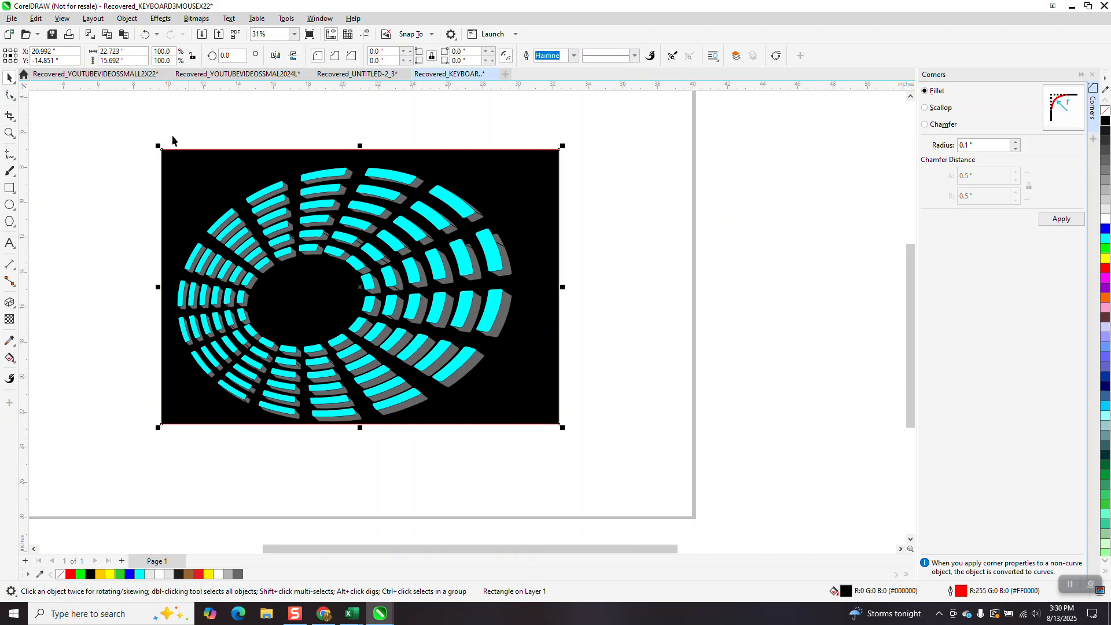
drag(171, 183, 561, 387)
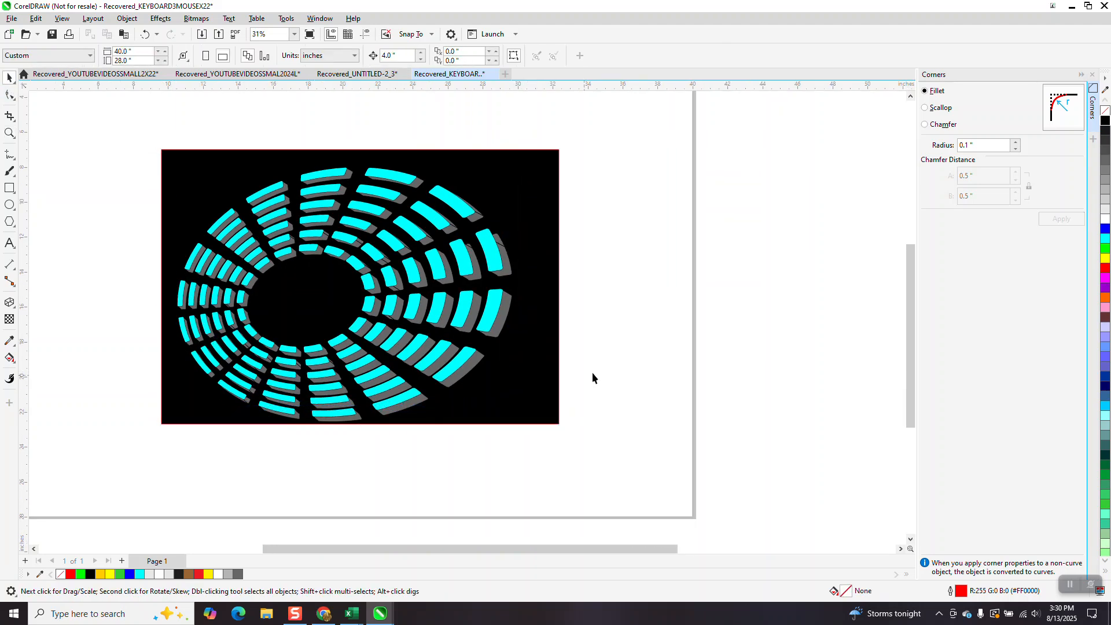
click(490, 260)
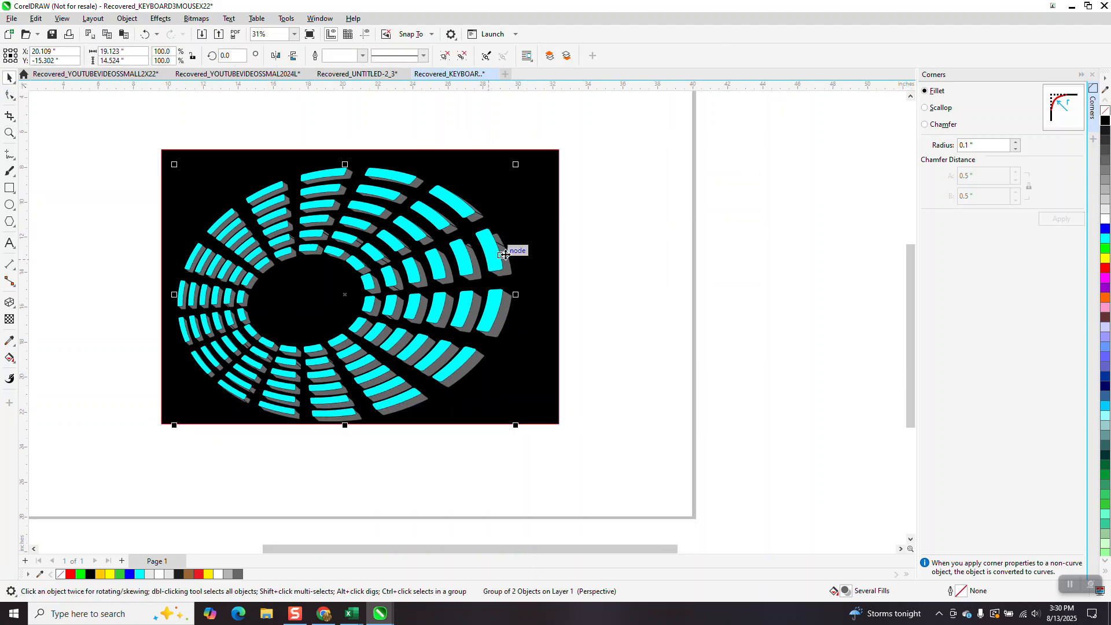
ctrl+click(539, 242)
key(Right)
key(Right)
key(Right)
key(Right)
key(Right)
key(Right)
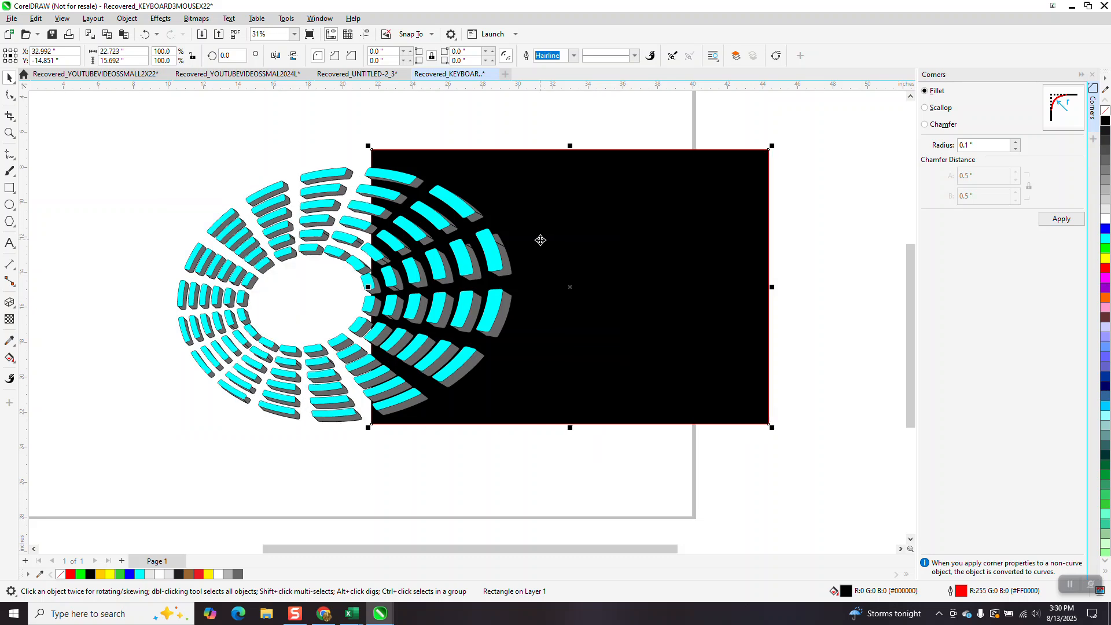
drag(167, 142, 585, 428)
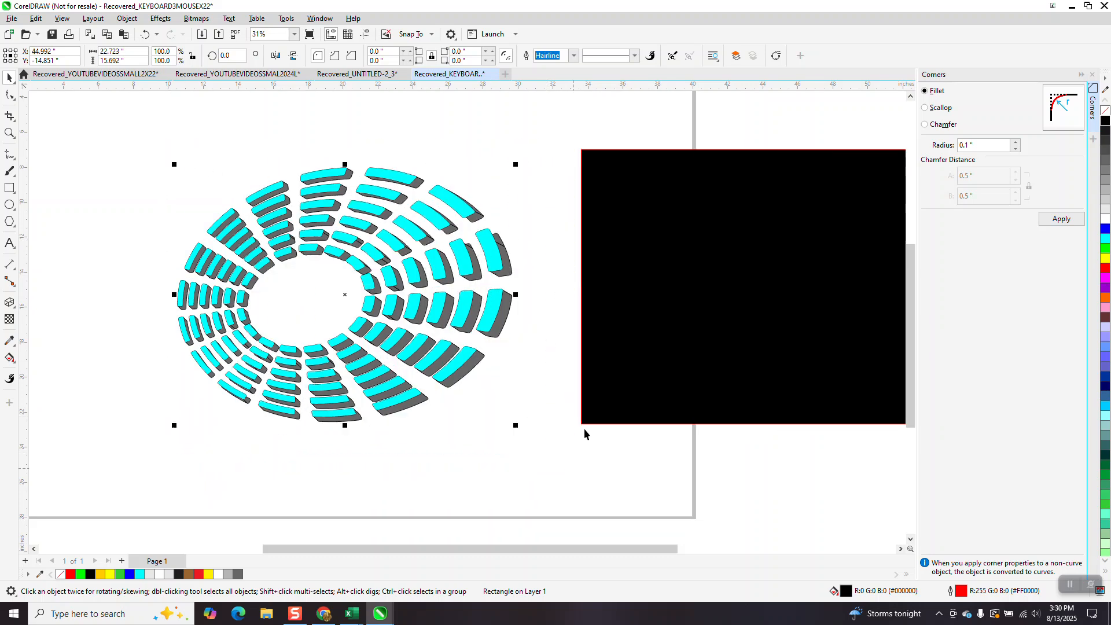
right_click(1105, 110)
drag(733, 307, 290, 326)
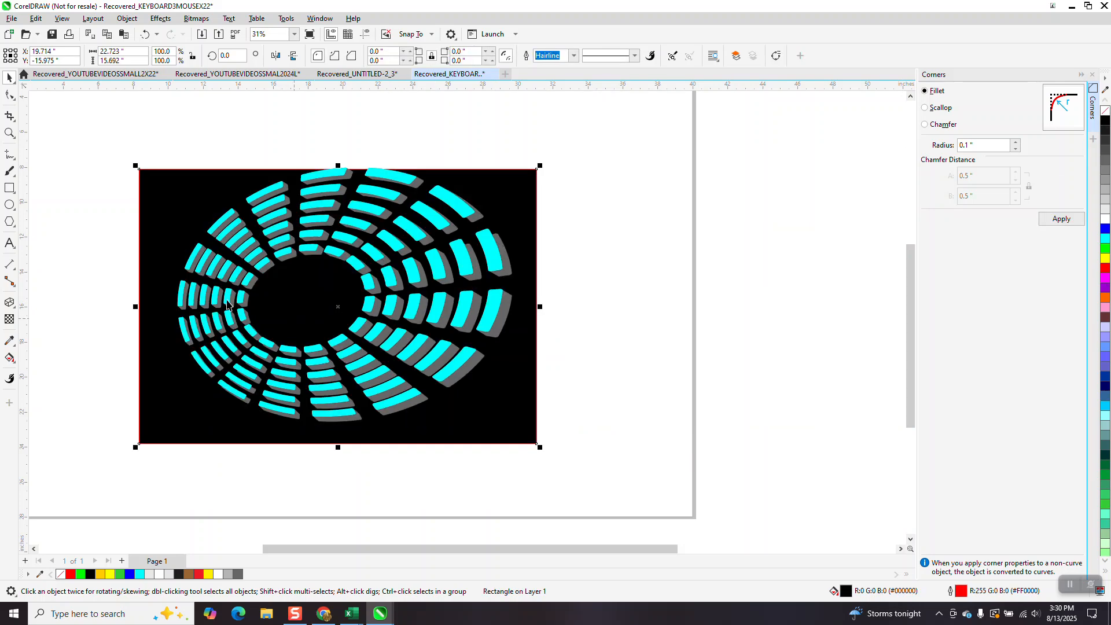
Zoom in and out to examine the ring on the black background.
click(9, 133)
drag(463, 256, 565, 371)
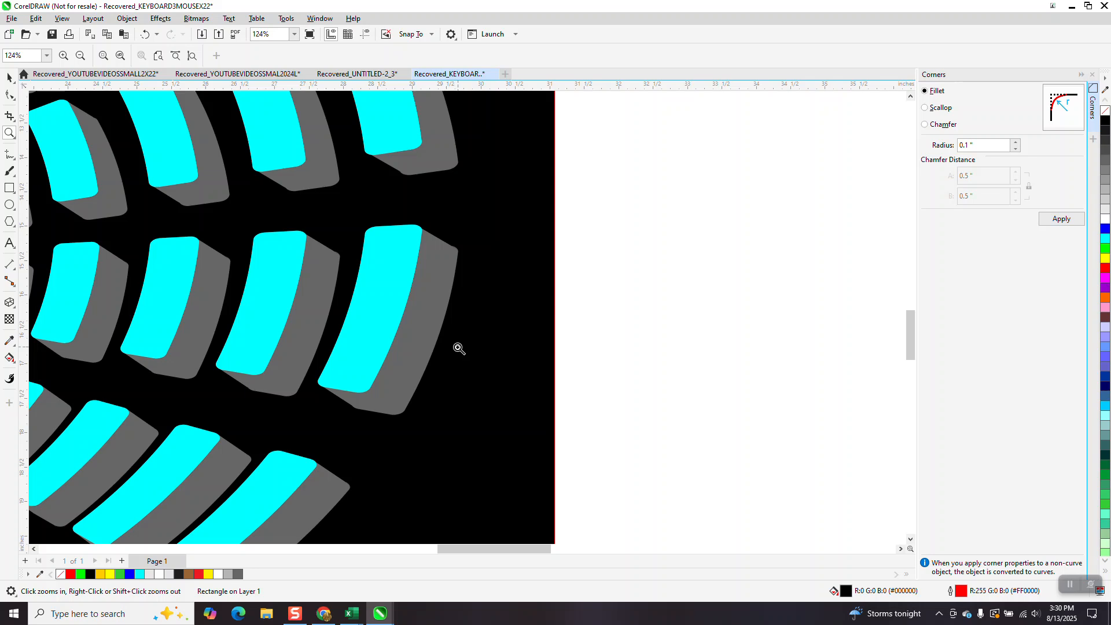
scroll(412, 374, down, 1)
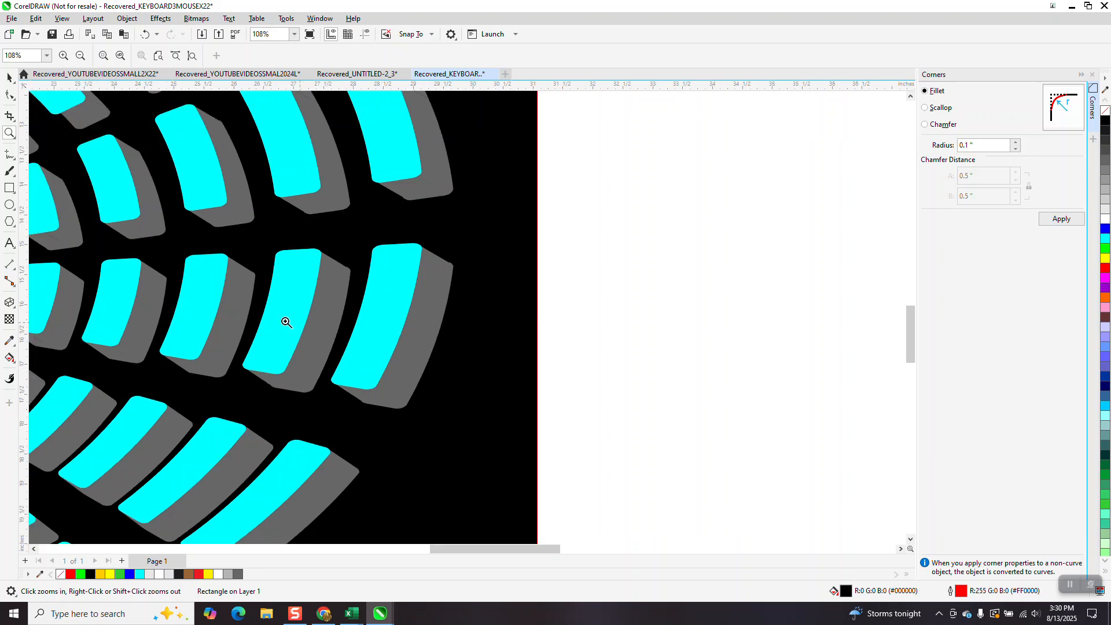
scroll(350, 322, down, 2)
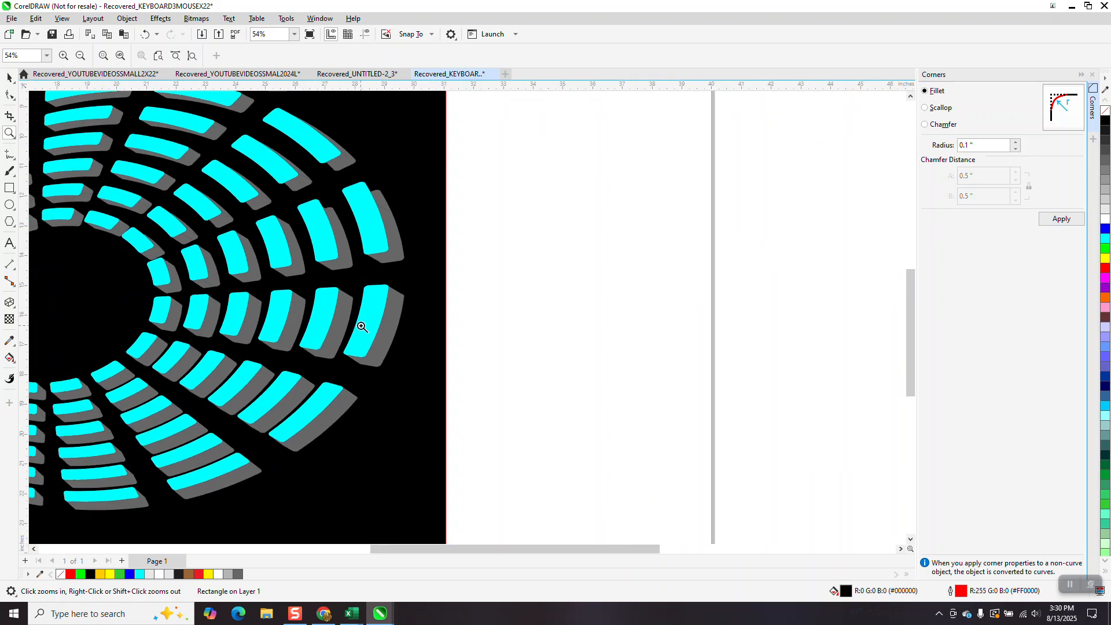
scroll(362, 327, down, 3)
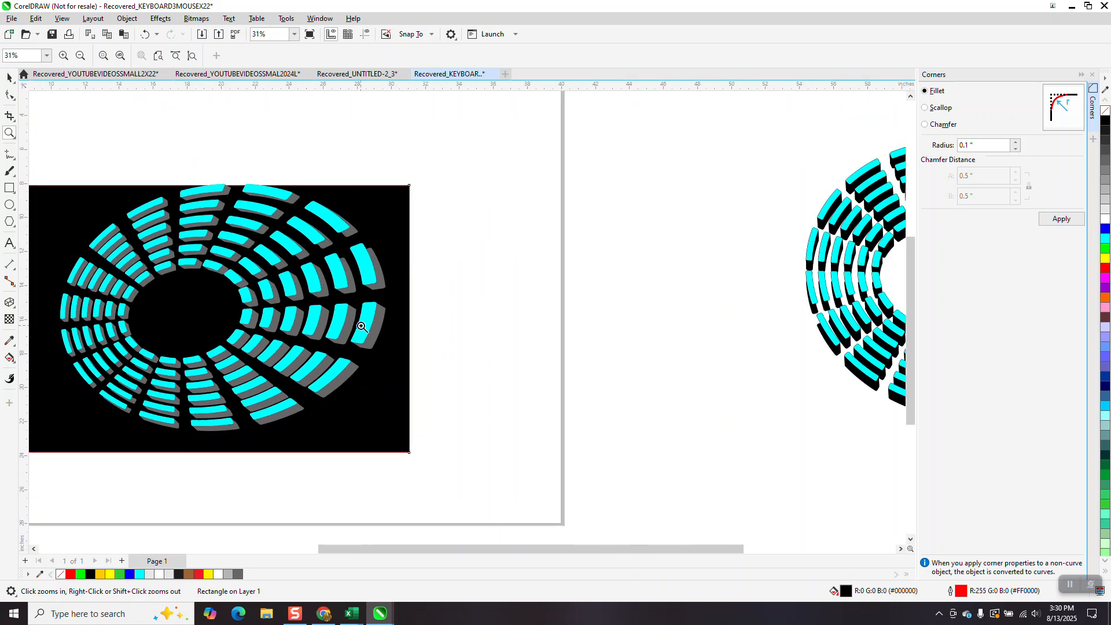
scroll(359, 329, down, 3)
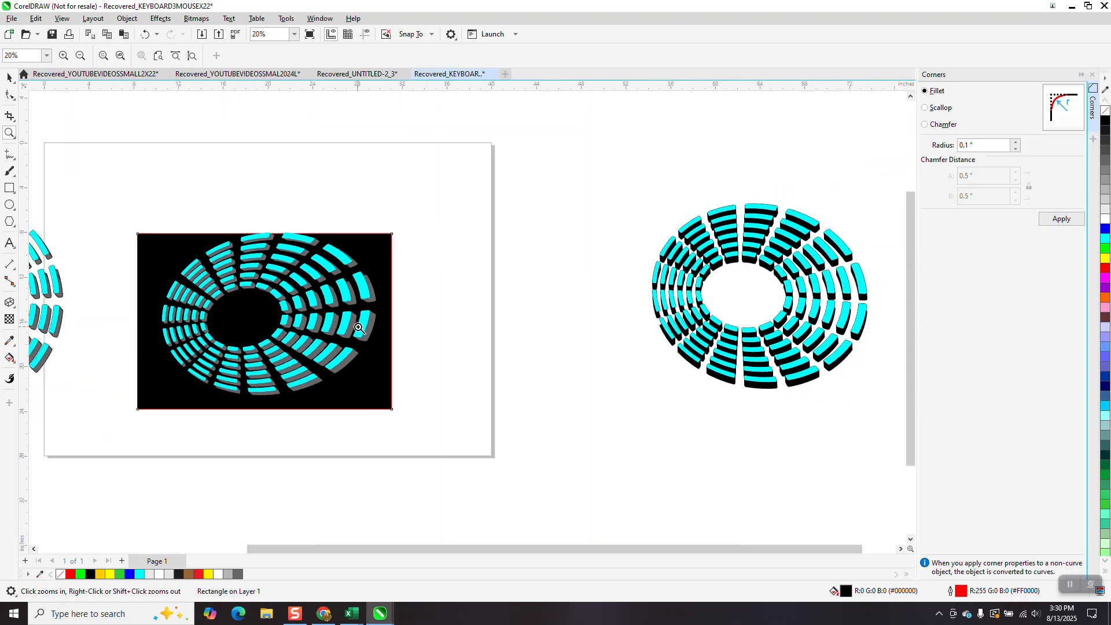
Undo back through the history to remove the black rectangle and the ring's perspective.
click(146, 34)
click(146, 34)
click(146, 35)
click(145, 34)
click(145, 34)
click(146, 35)
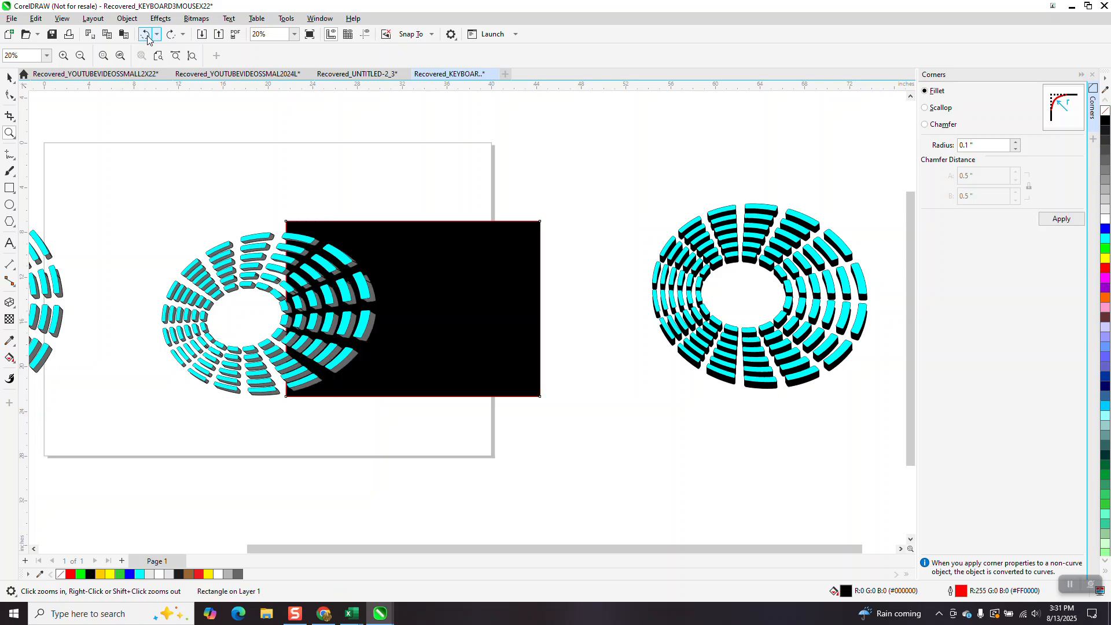
click(145, 35)
click(145, 34)
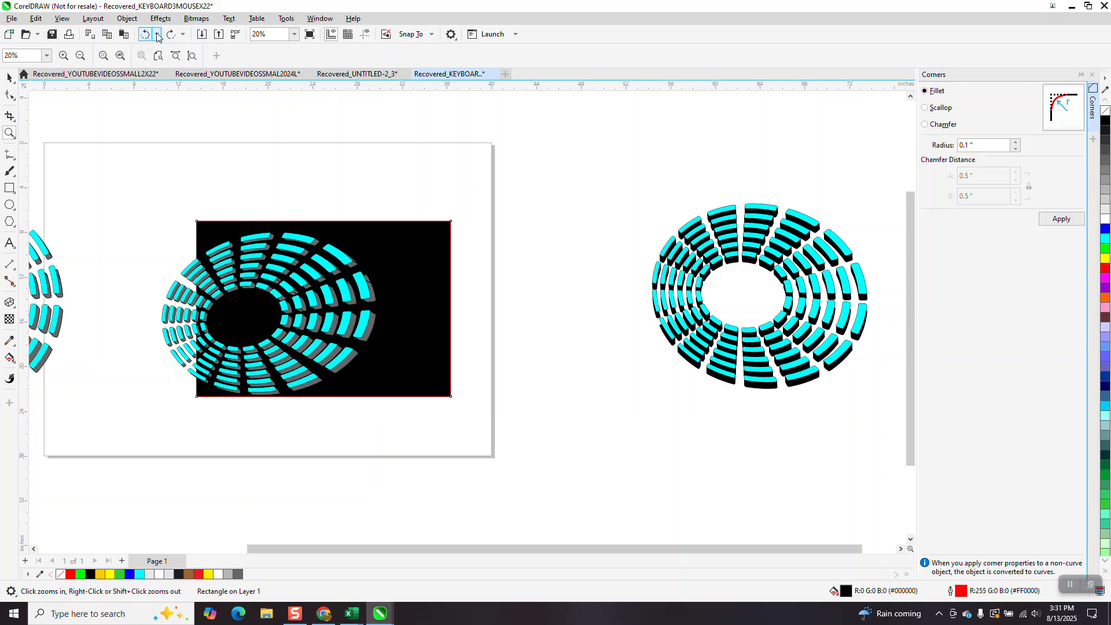
click(157, 34)
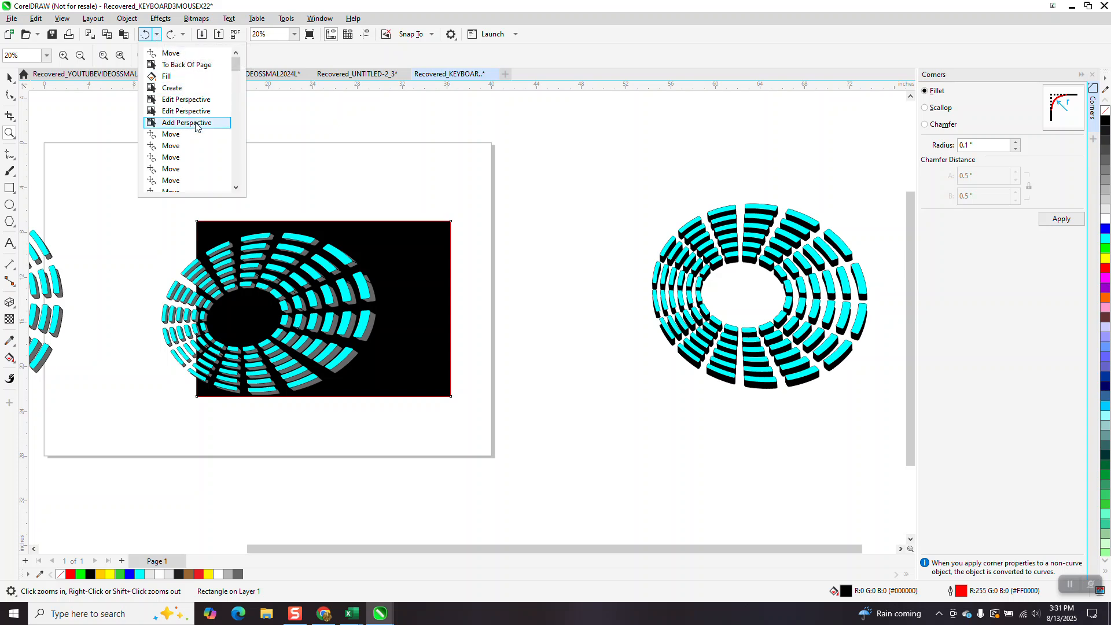
click(177, 136)
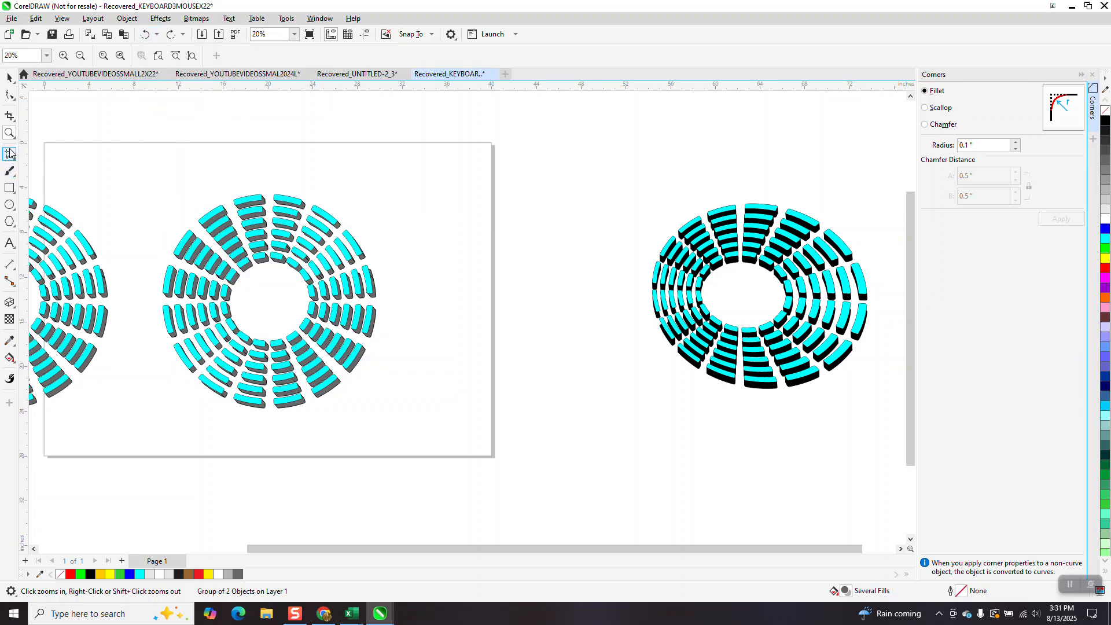
Try filling the whole ring group yellow, then undo the fill.
drag(400, 262, 405, 267)
click(9, 78)
click(345, 196)
click(343, 218)
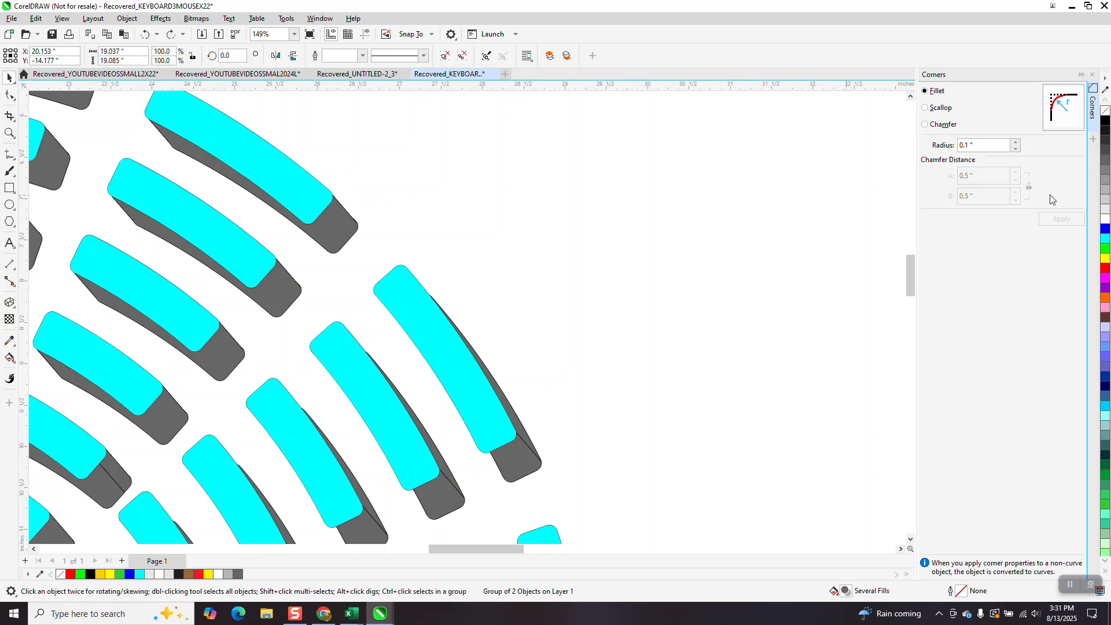
click(1105, 259)
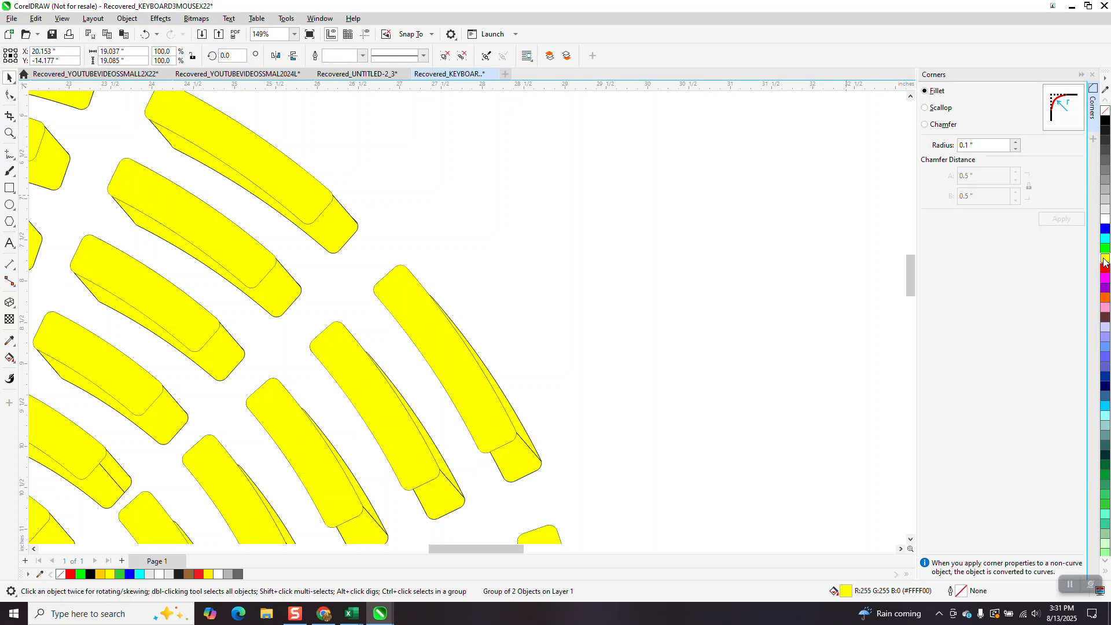
click(145, 36)
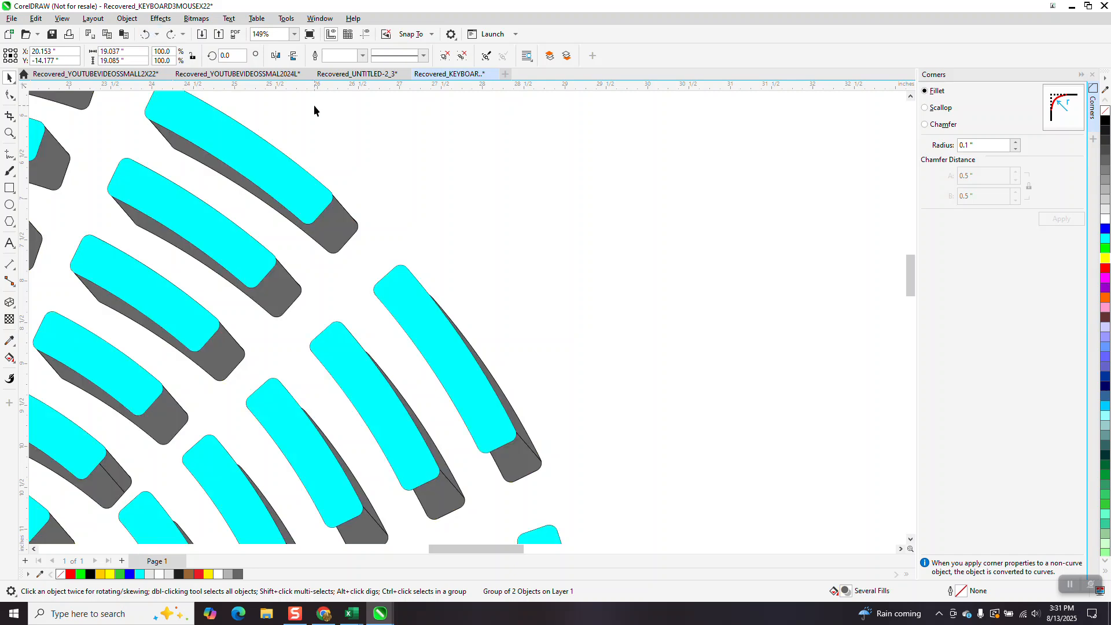
Ungroup the ring group.
click(127, 18)
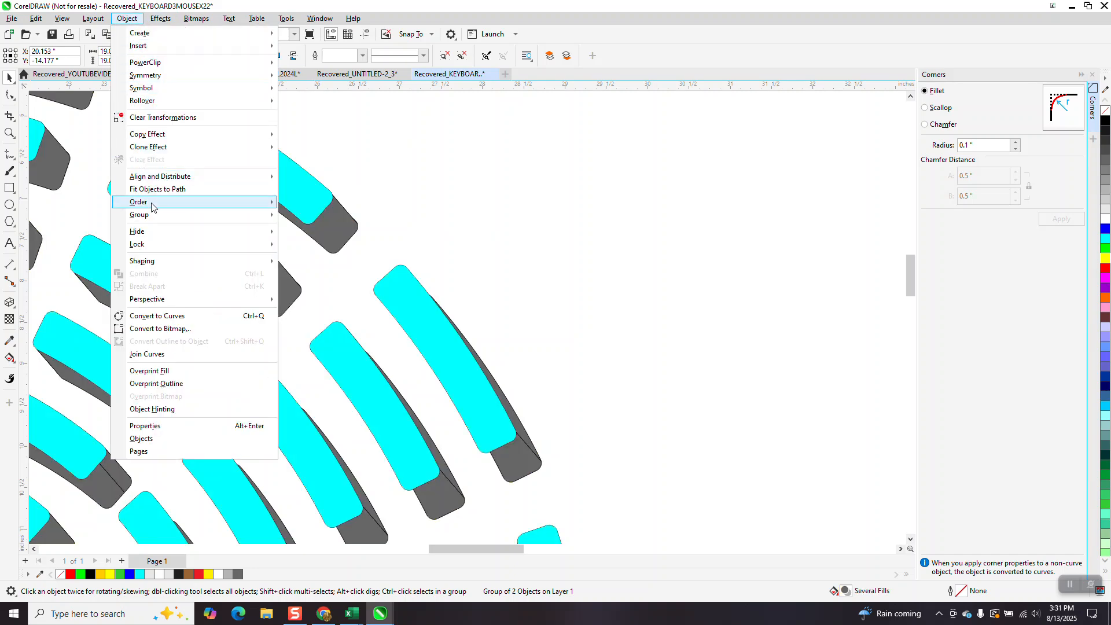
mouse_move(160, 214)
click(322, 229)
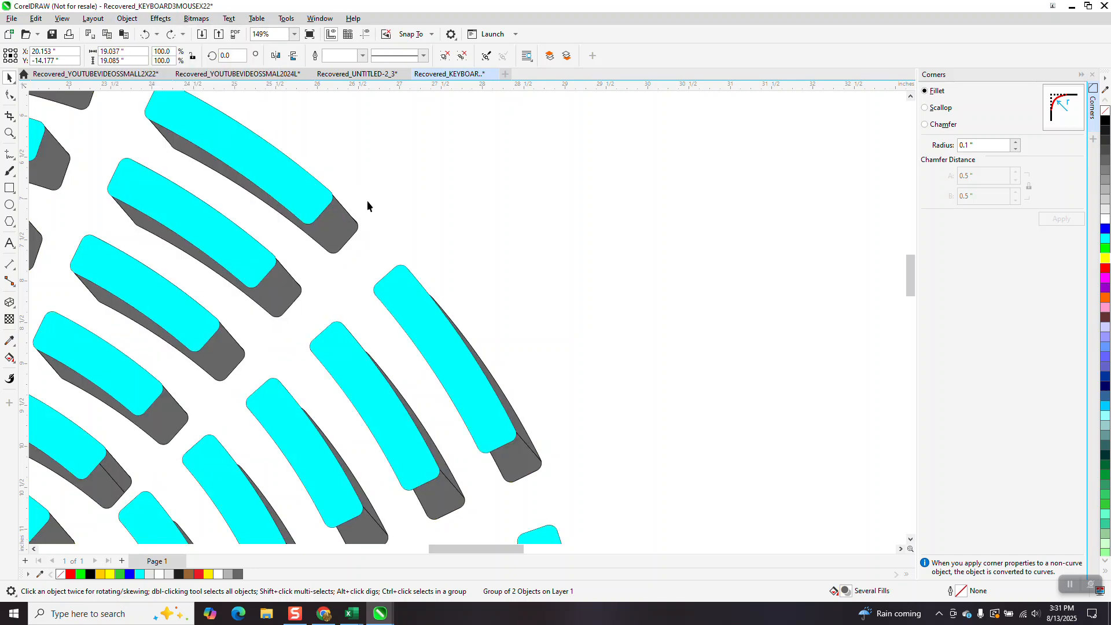
Fill the extrusion sides yellow and remove their outline.
click(1105, 260)
scroll(558, 250, down, 2)
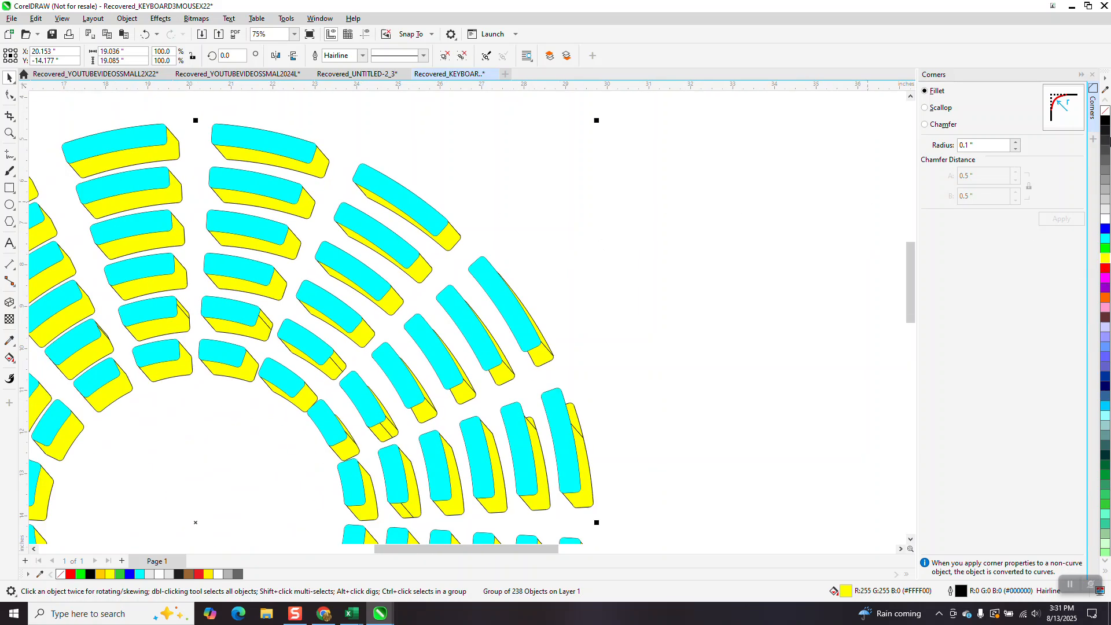
right_click(1105, 111)
scroll(575, 164, down, 3)
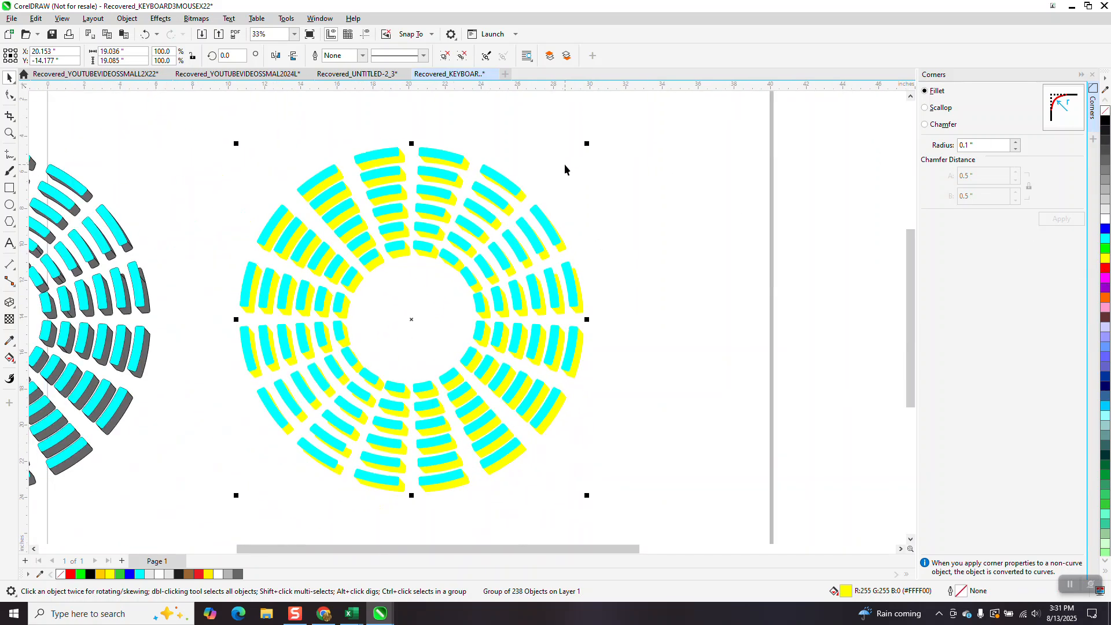
Draw a rectangle around the ring and fill it black.
click(10, 188)
drag(227, 142, 641, 495)
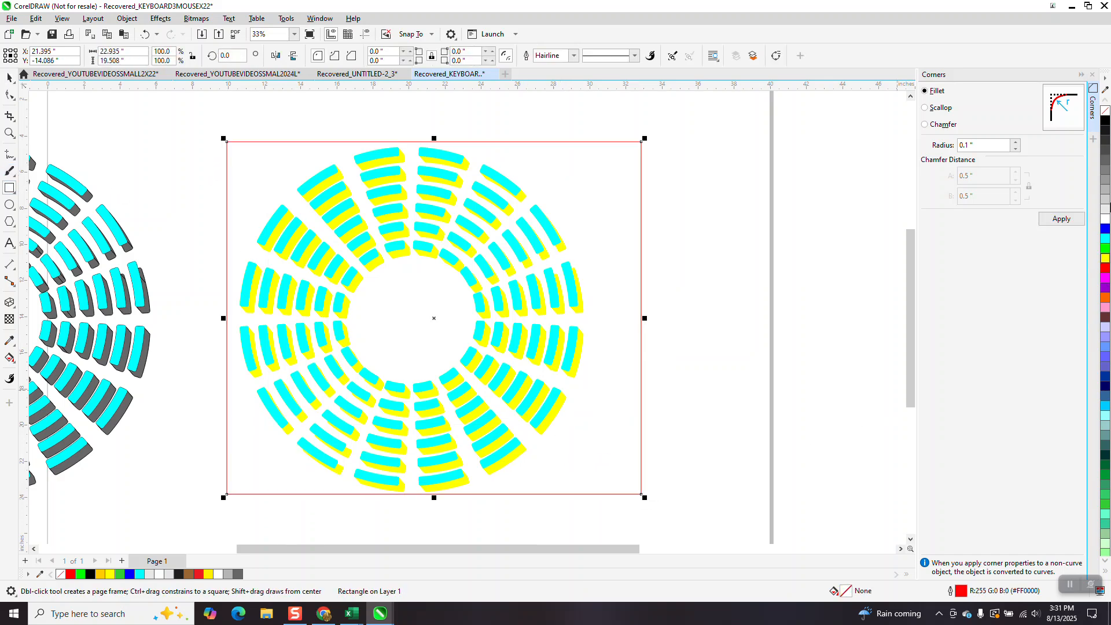
click(1105, 119)
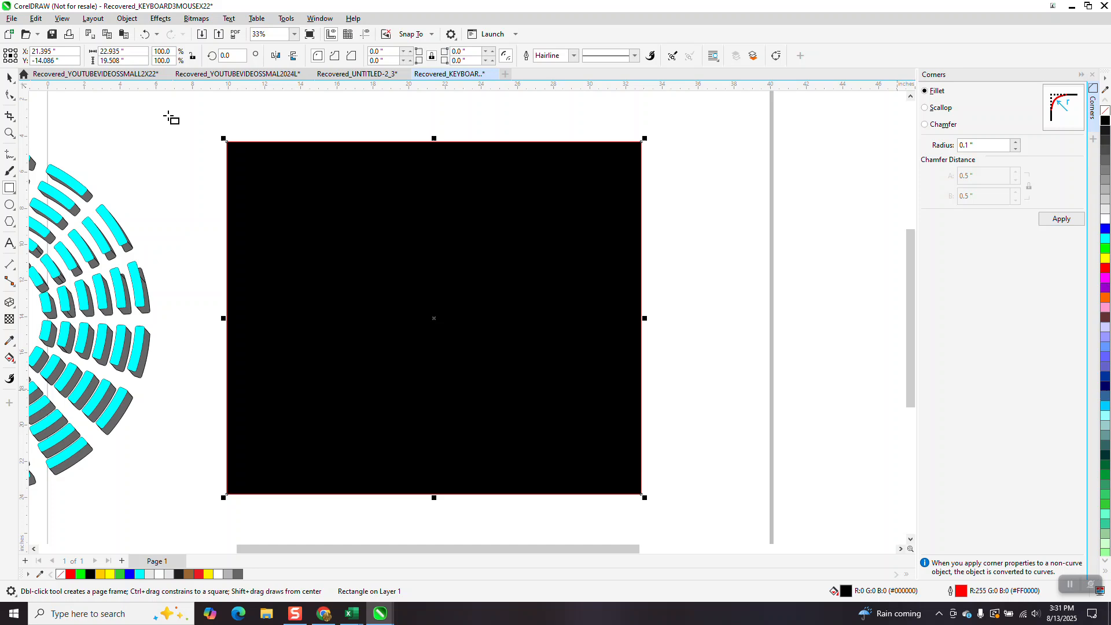
Send the black rectangle to the back of the page behind the ring.
click(127, 18)
mouse_move(249, 202)
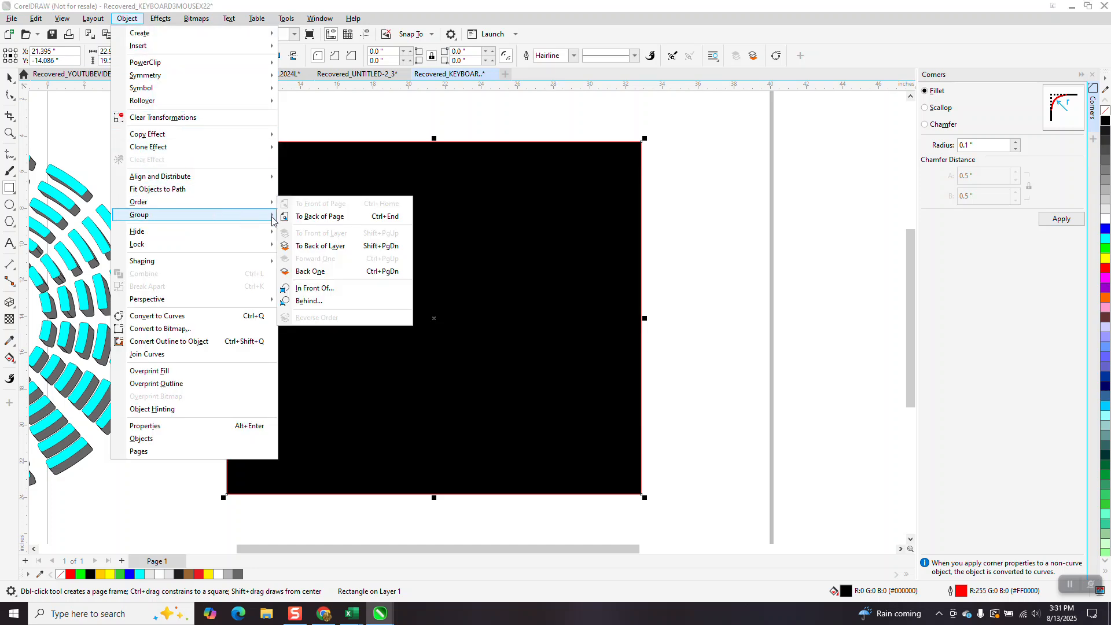
click(295, 215)
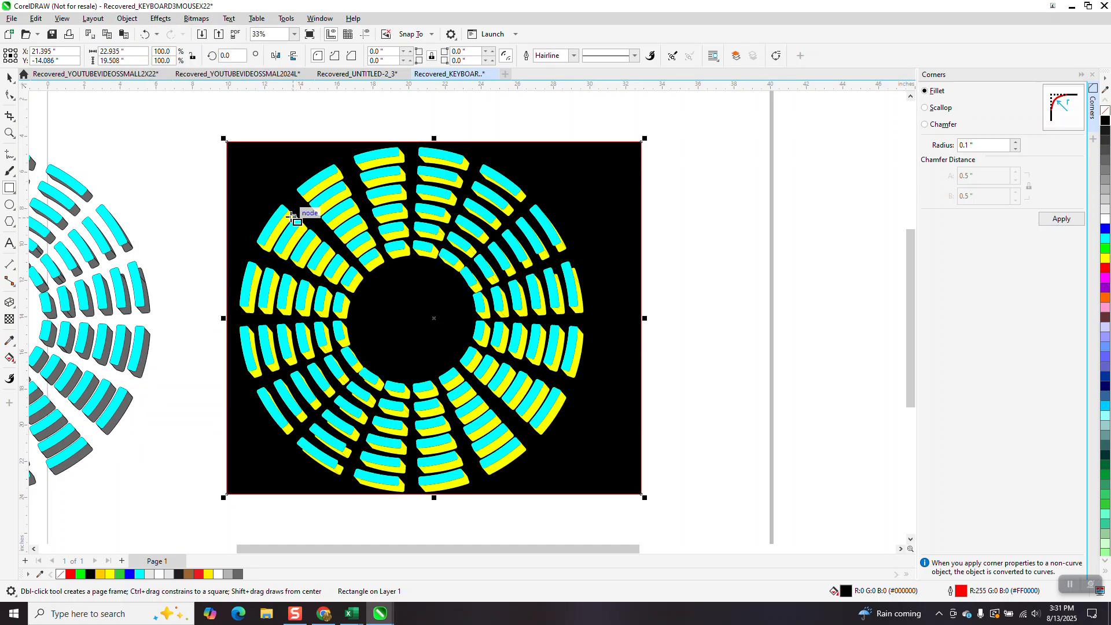
Undo the last three changes, removing the rectangle ordering, the black rectangle and the yellow side fill.
click(145, 36)
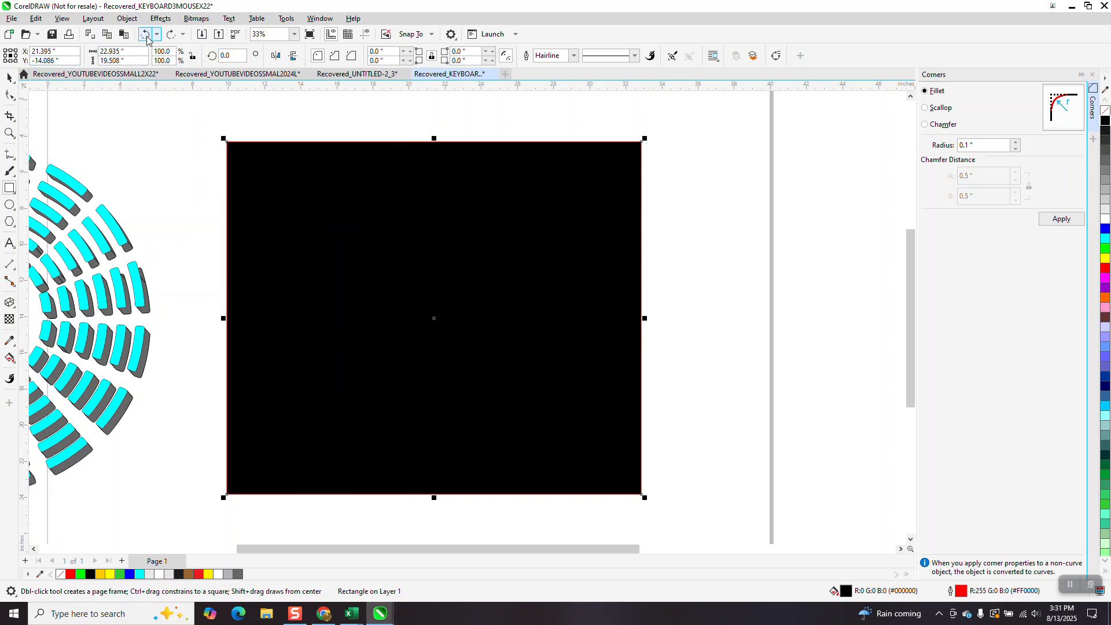
click(146, 36)
click(146, 36)
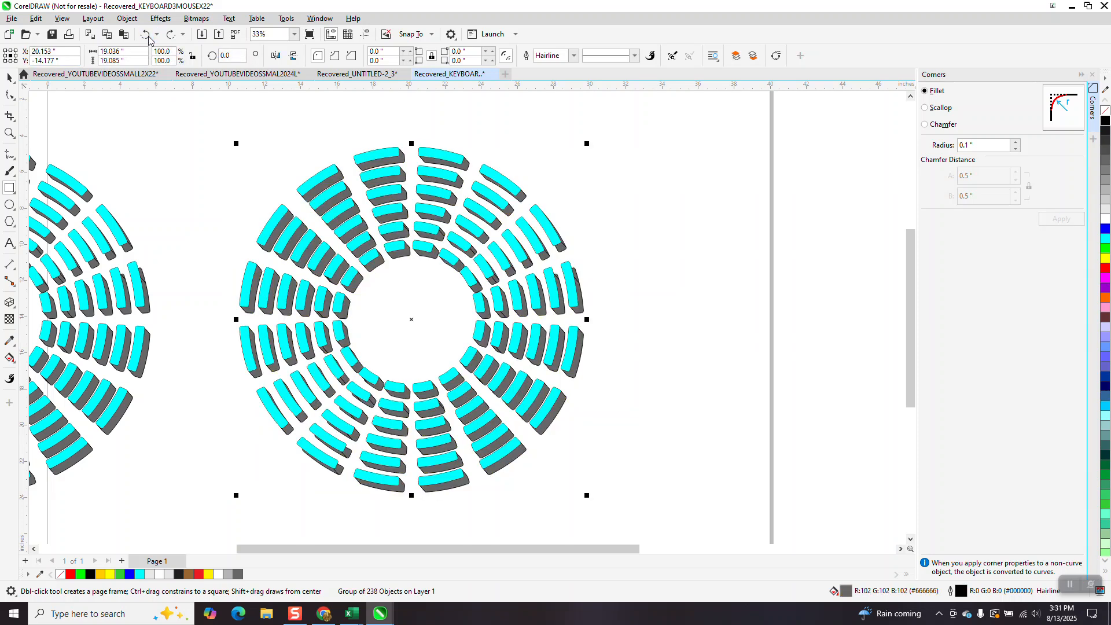
Zoom in on the ring's upper inner segments to examine their extruded sides.
click(9, 133)
drag(254, 182, 522, 341)
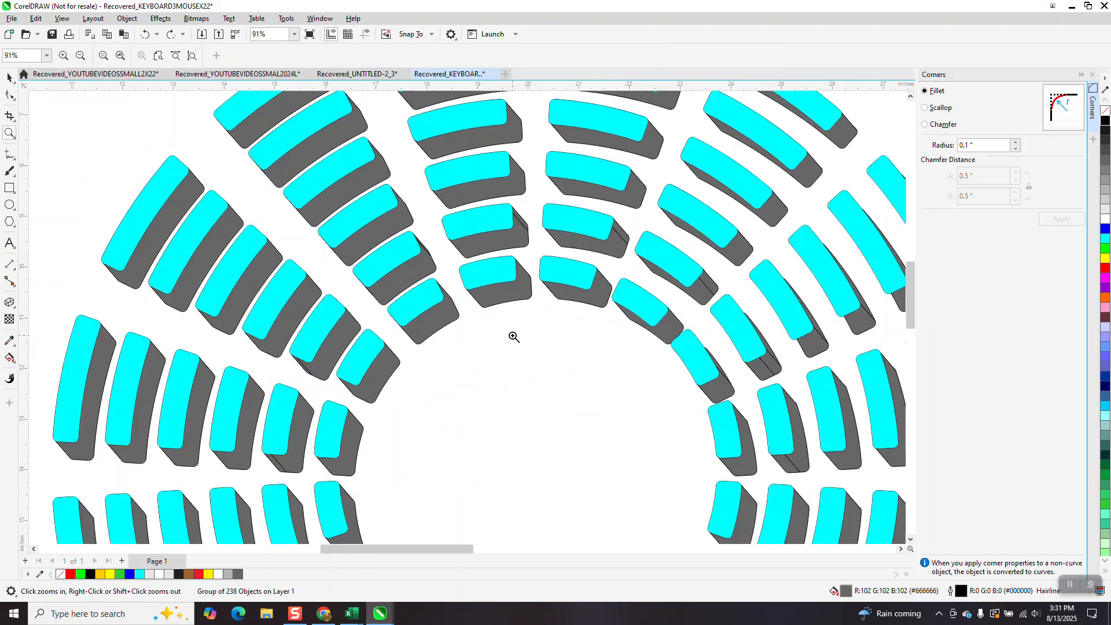
scroll(514, 337, down, 2)
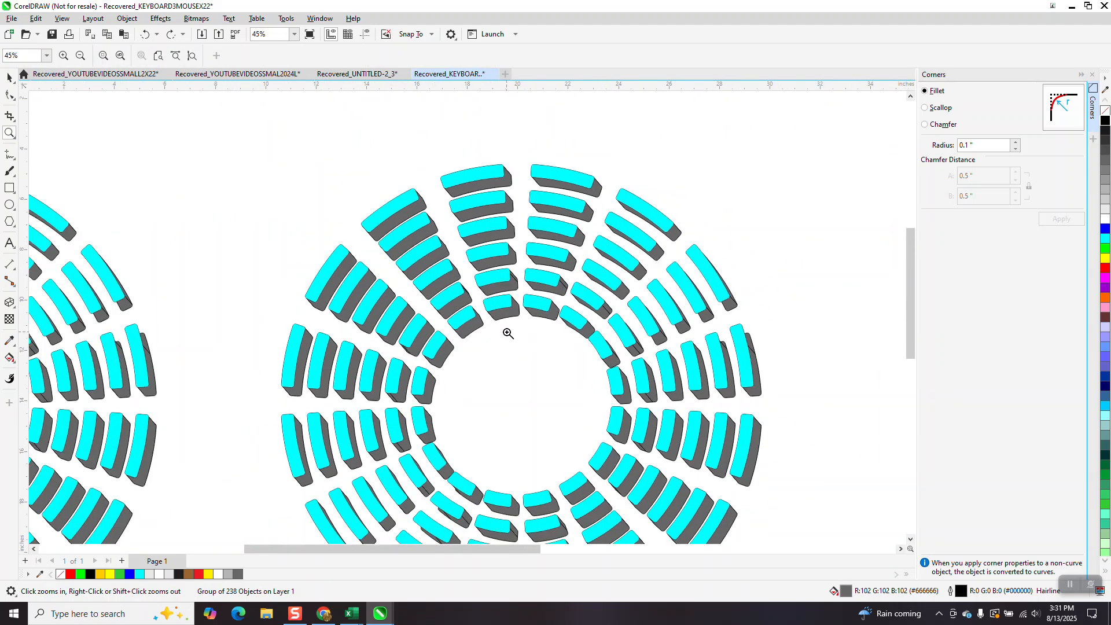